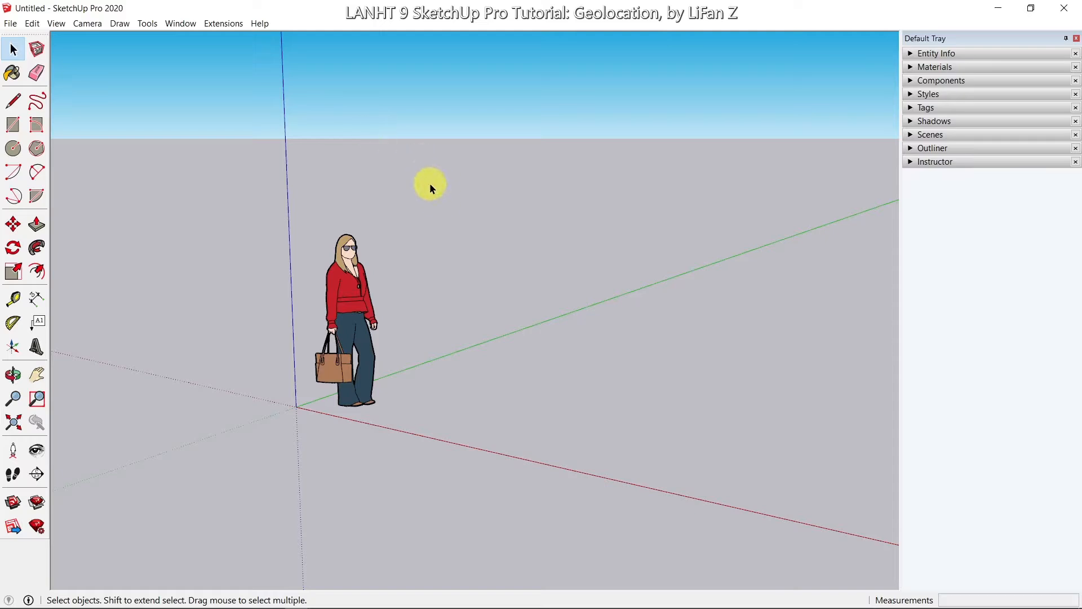
Step: Delete the default woman scale figure so only the axes remain
{"action": "left_click", "coordinate": [342, 298]}
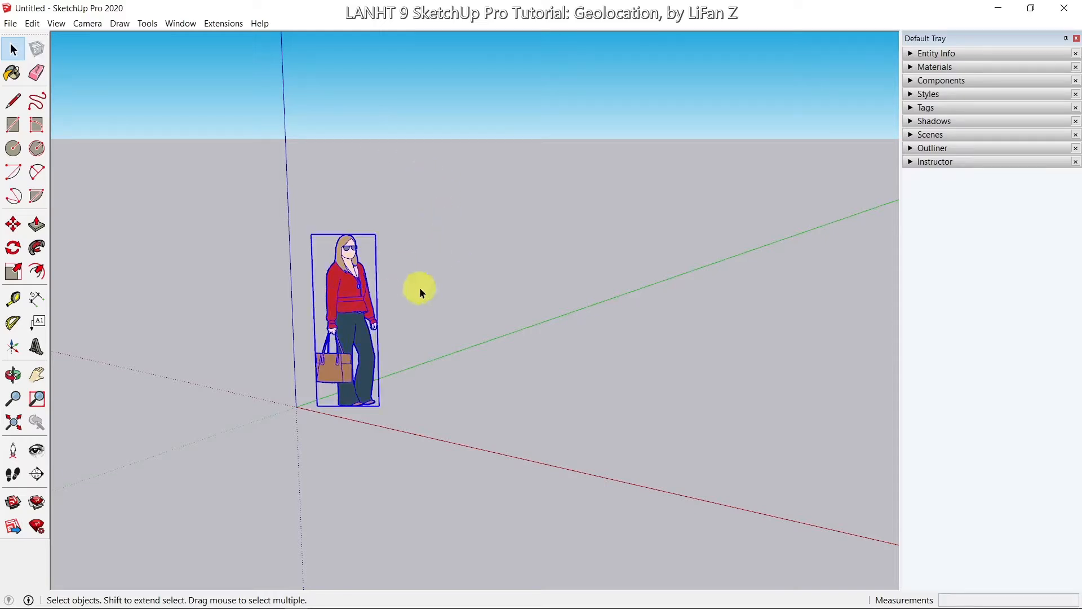
{"action": "key", "text": "Delete"}
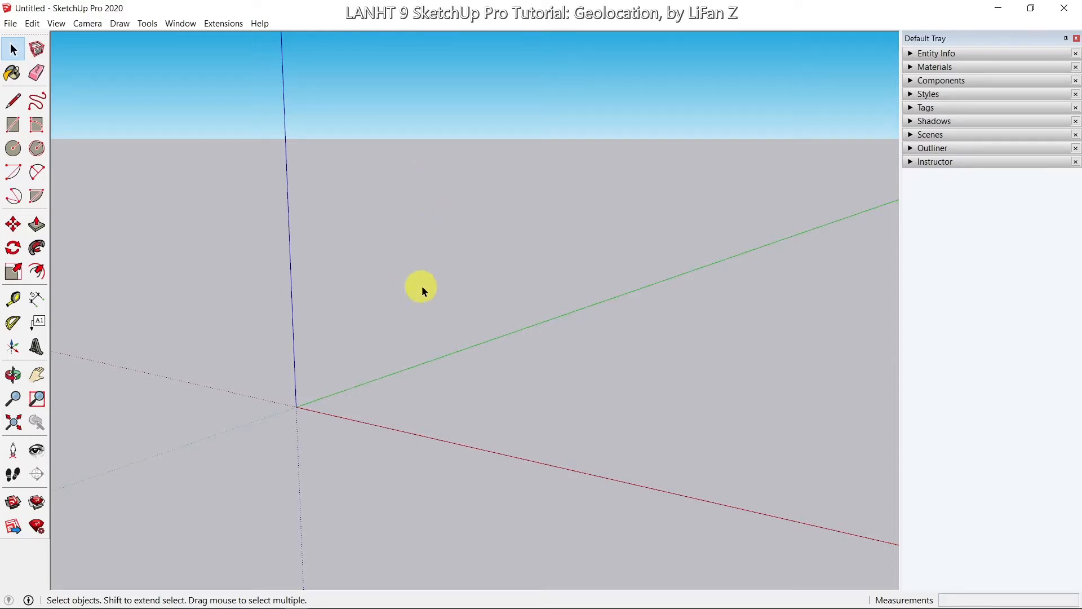
Step: Open the Add Location dialog via File > Geo-location > Add Location
{"action": "left_click", "coordinate": [13, 25]}
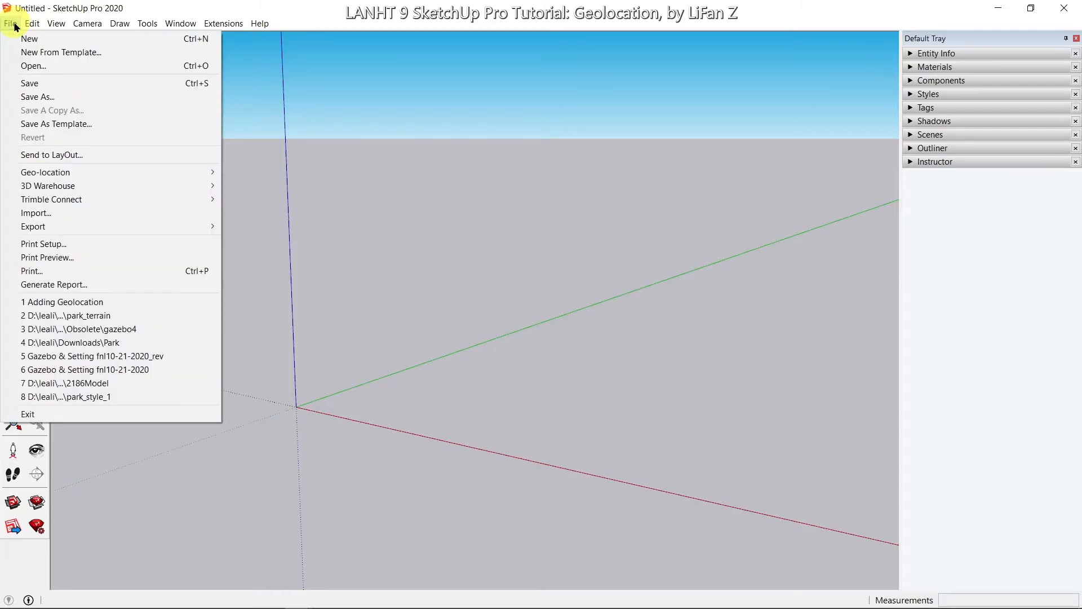
{"action": "mouse_move", "coordinate": [169, 177]}
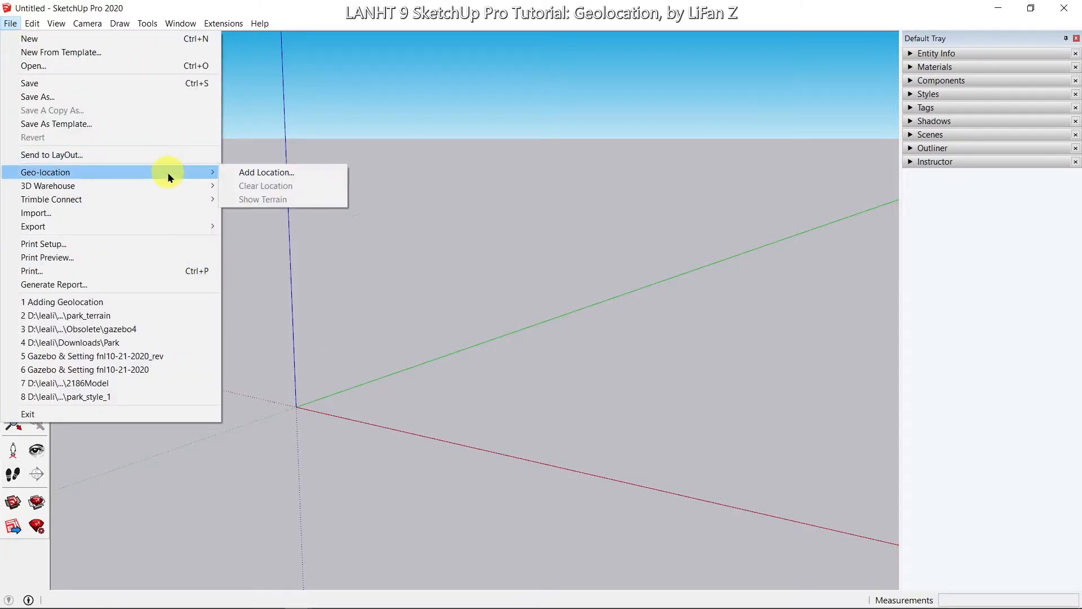
{"action": "left_click", "coordinate": [237, 178]}
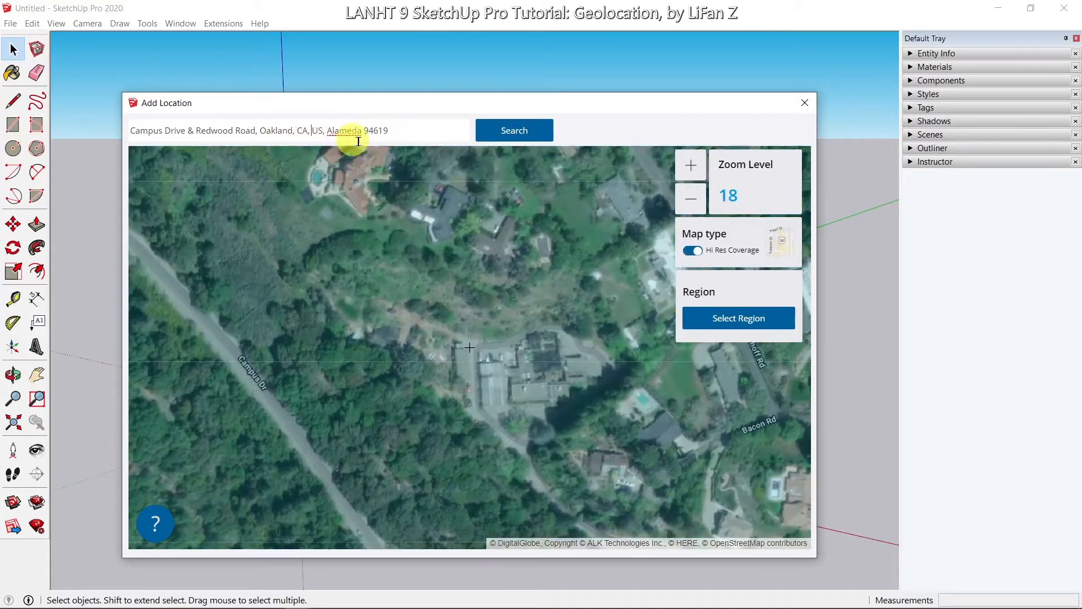
Step: Replace the search address with 'Campus Dr and Redwood Rd, Oakland, CA' and search it
{"action": "left_click_drag", "start_coordinate": [422, 128], "coordinate": [89, 102]}
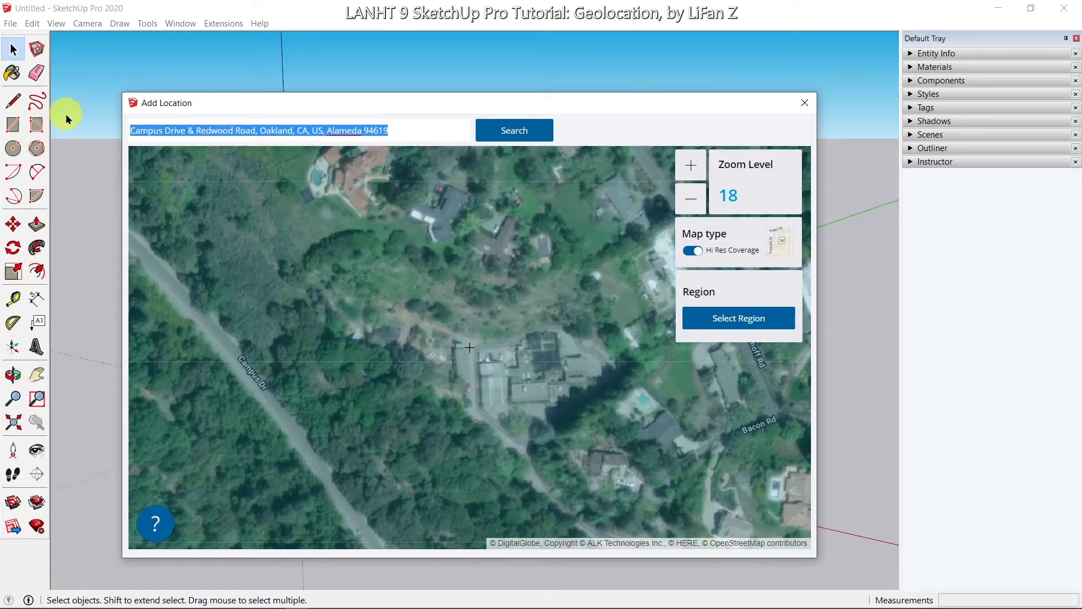
{"action": "type", "text": "Campus"}
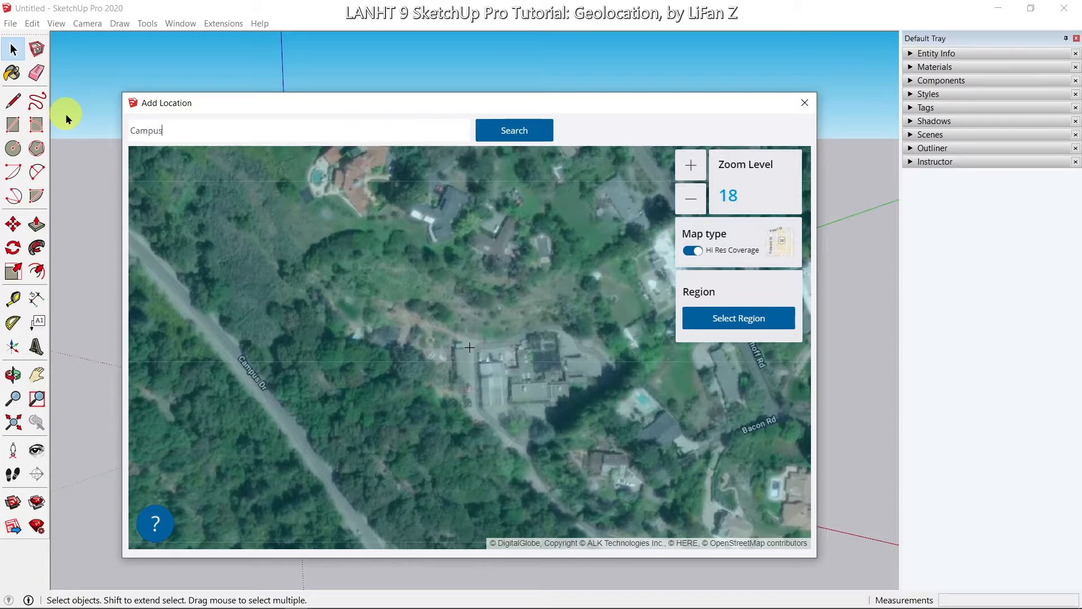
{"action": "type", "text": " Dr and Redwood Rd, Oakland, CA"}
{"action": "left_click", "coordinate": [520, 130]}
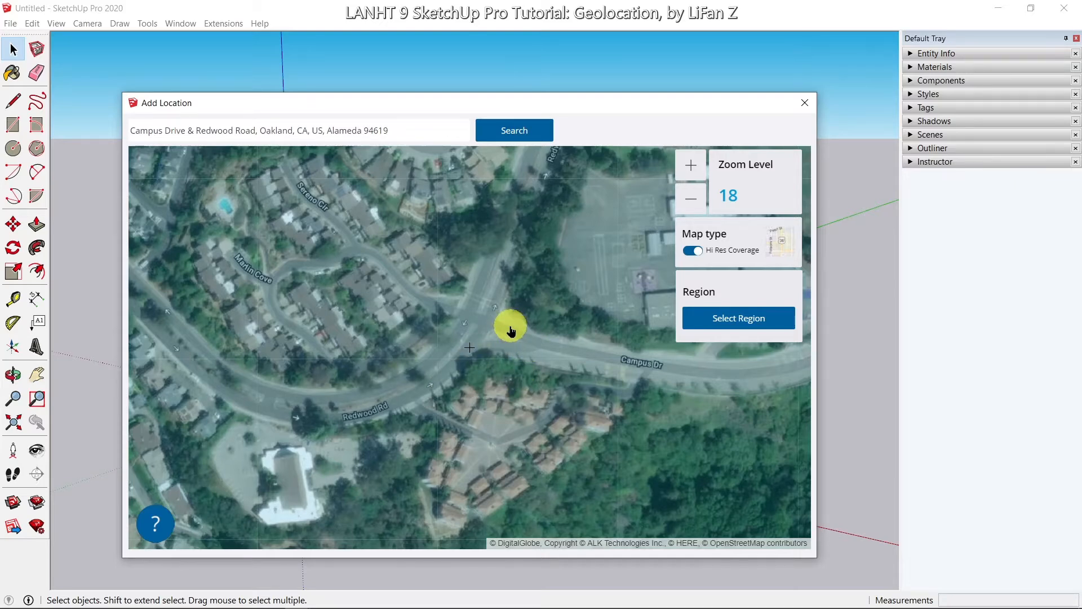
Step: Zoom out, pan, and zoom back to level 18 over the buildings near Bacon Rd
{"action": "scroll", "coordinate": [511, 332], "scroll_direction": "down", "scroll_amount": 1}
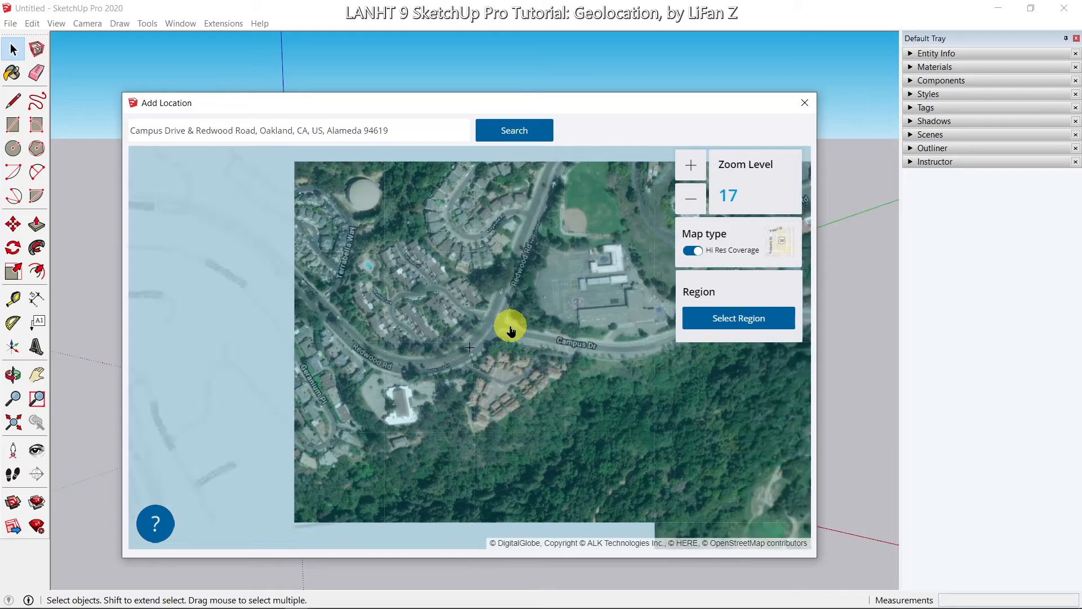
{"action": "scroll", "coordinate": [511, 332], "scroll_direction": "down", "scroll_amount": 1}
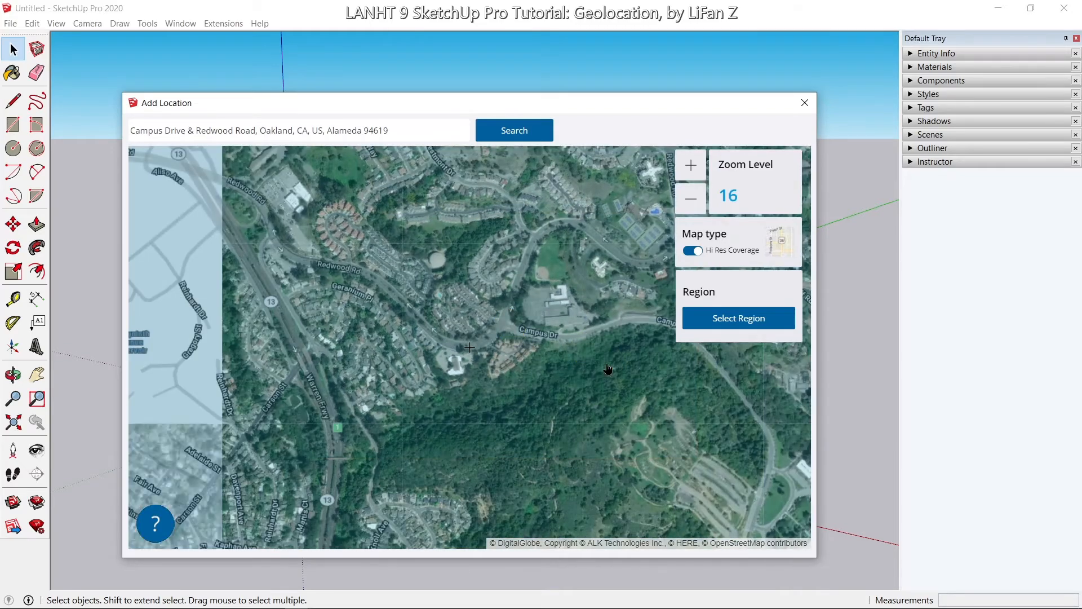
{"action": "left_click_drag", "start_coordinate": [580, 346], "coordinate": [343, 340]}
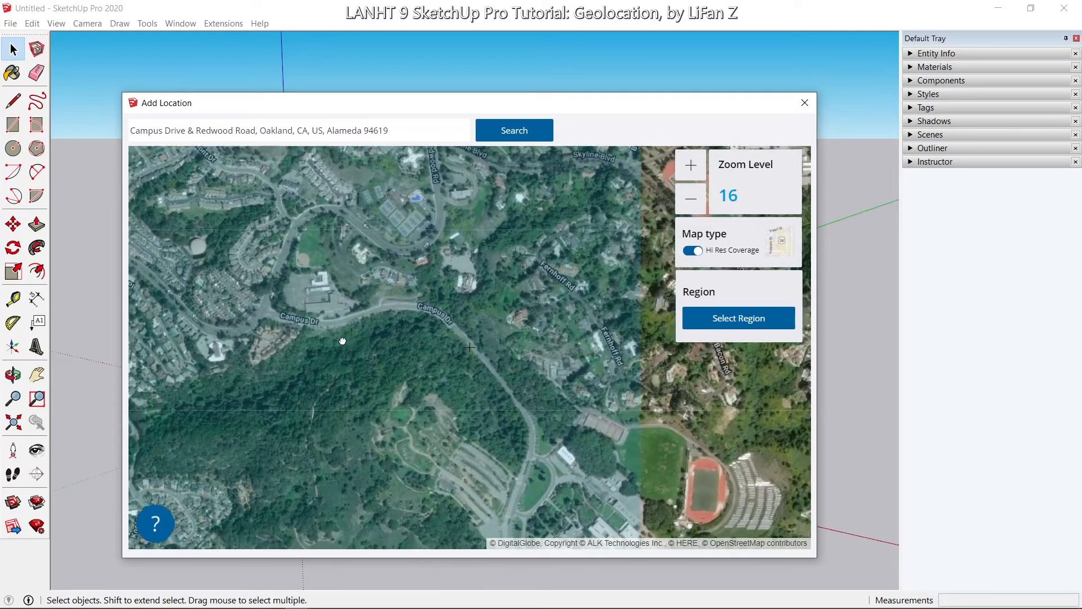
{"action": "left_click_drag", "start_coordinate": [439, 353], "coordinate": [428, 382]}
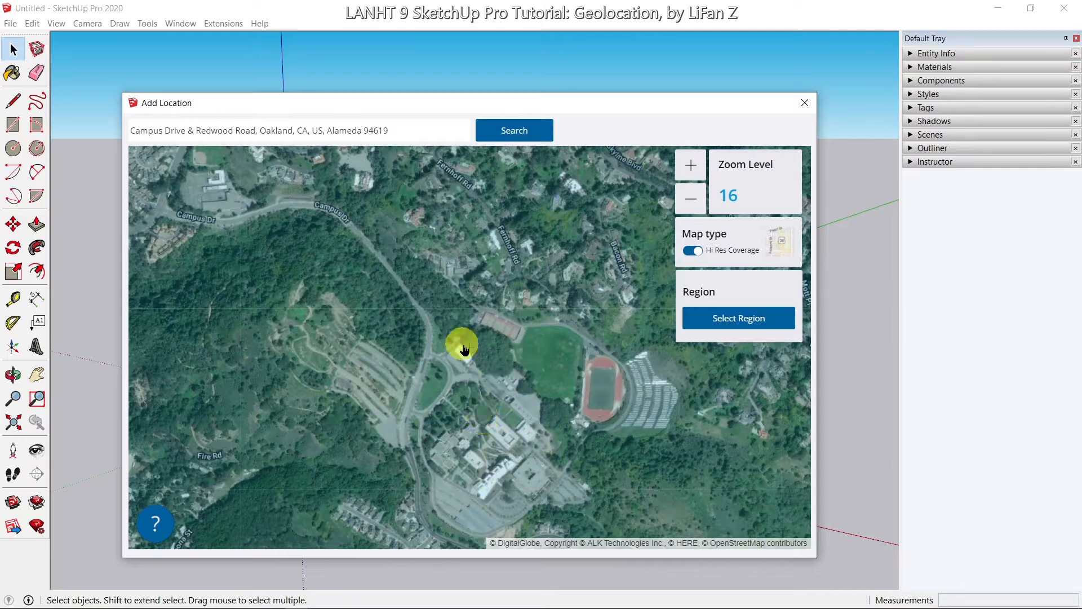
{"action": "left_click_drag", "start_coordinate": [455, 350], "coordinate": [476, 370]}
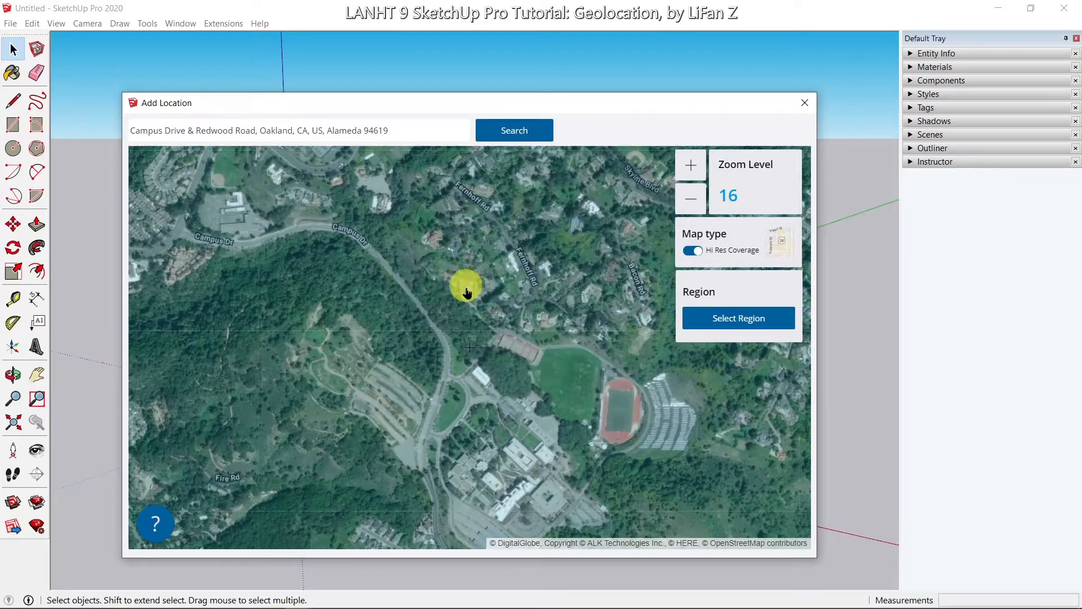
{"action": "scroll", "coordinate": [484, 280], "scroll_direction": "up", "scroll_amount": 1}
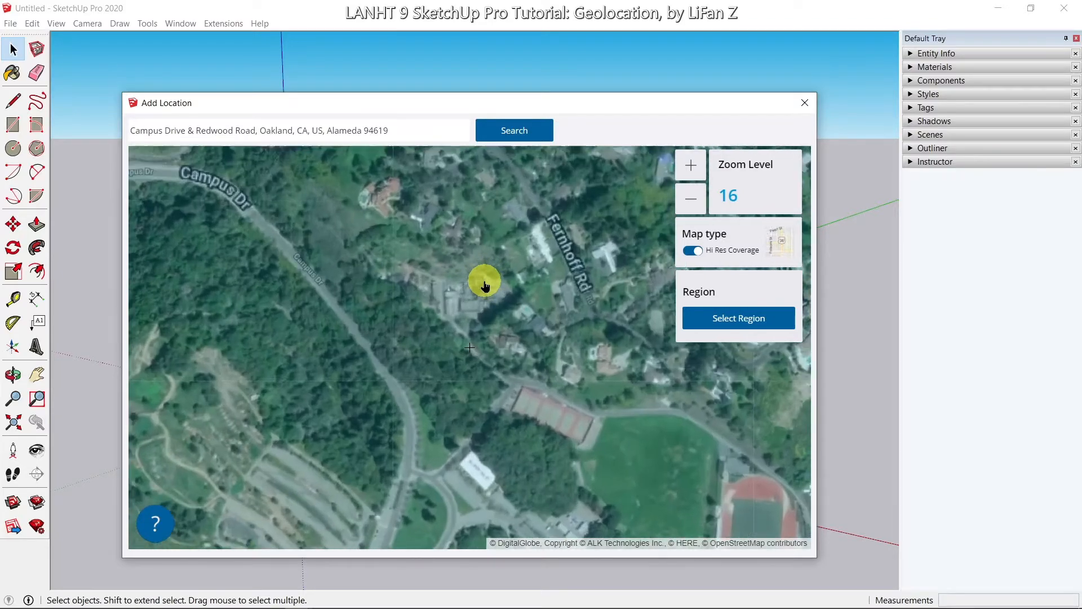
{"action": "scroll", "coordinate": [461, 294], "scroll_direction": "up", "scroll_amount": 1}
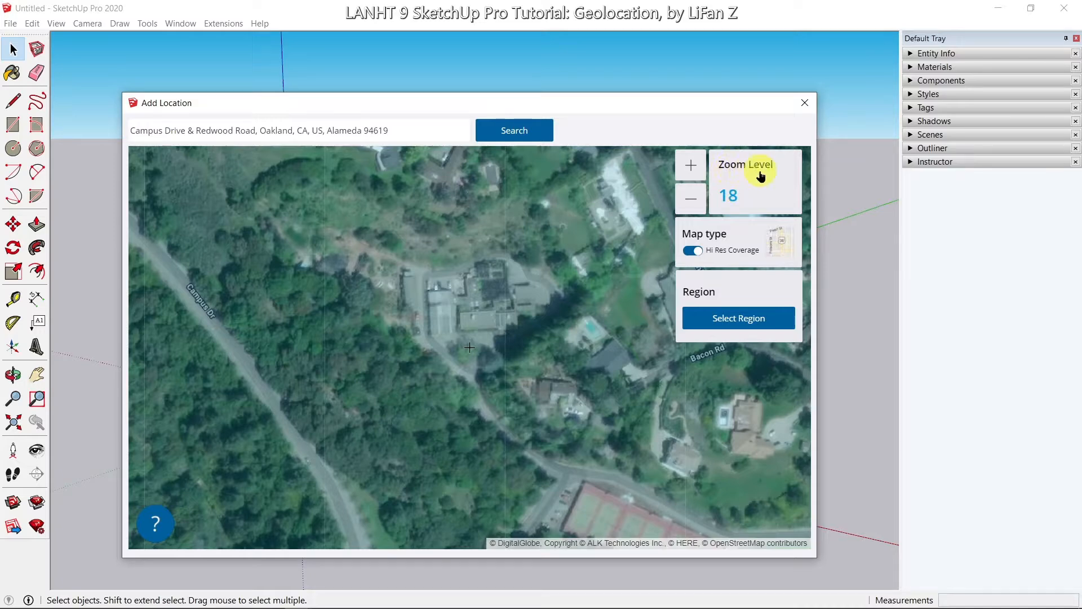
{"action": "left_click_drag", "start_coordinate": [486, 271], "coordinate": [526, 357]}
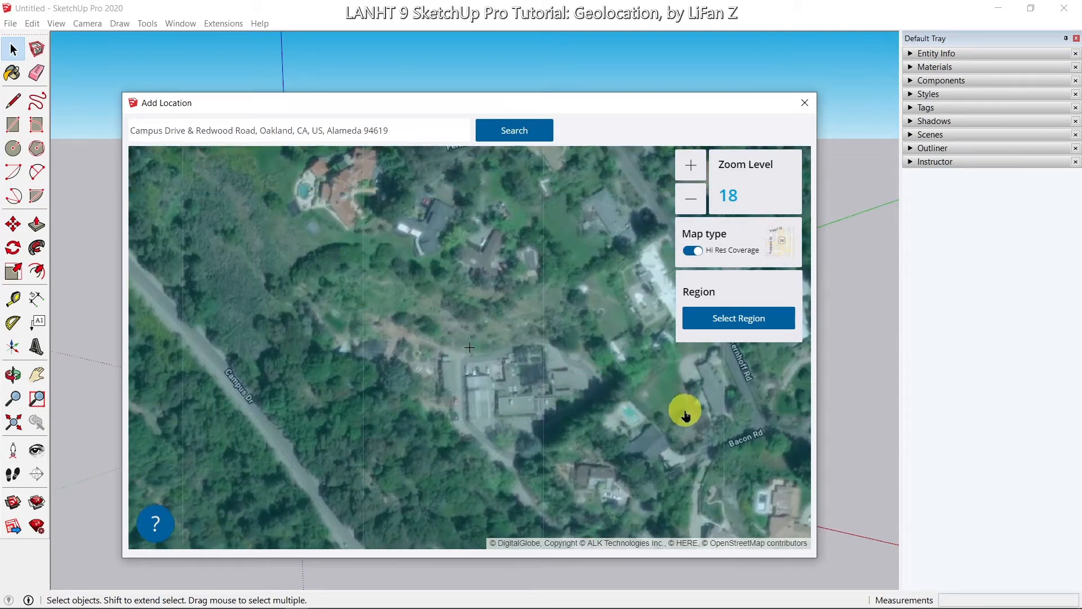
Step: Start selecting the import region and set Digital Globe as the imagery provider
{"action": "left_click", "coordinate": [733, 319]}
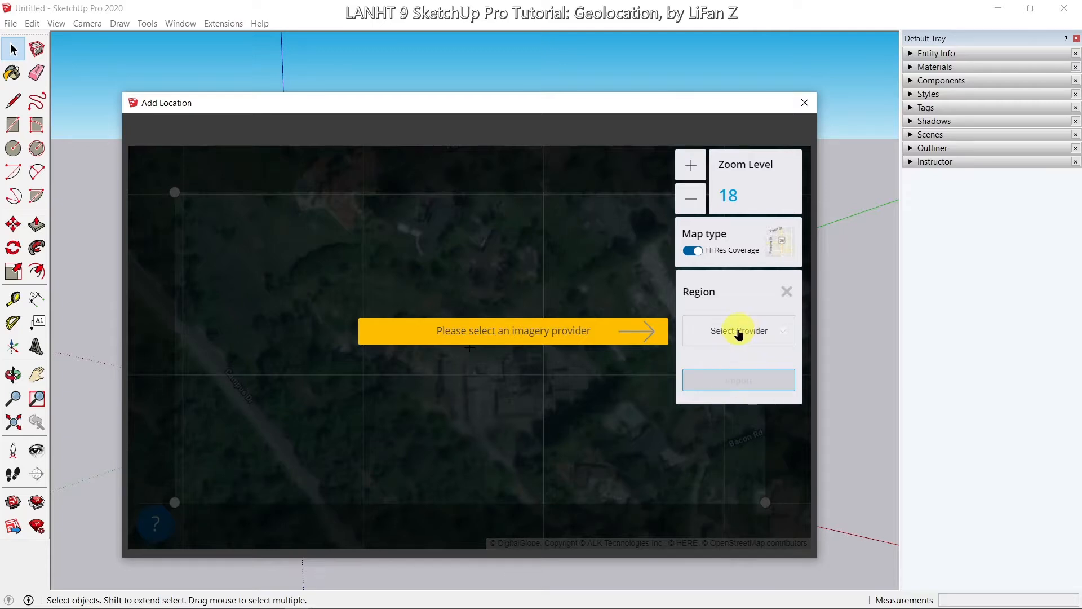
{"action": "left_click", "coordinate": [739, 334]}
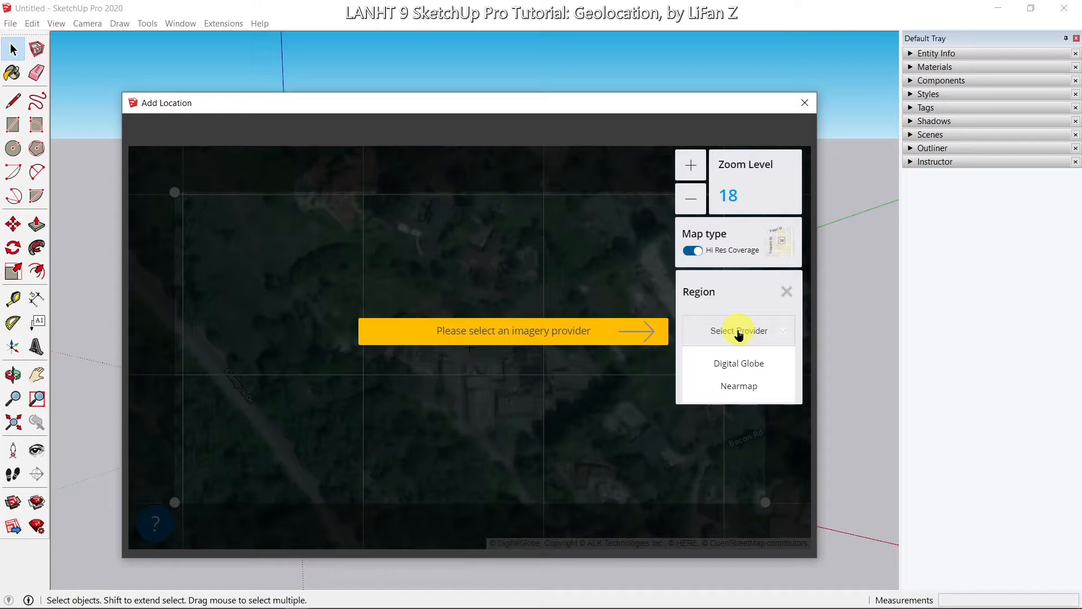
{"action": "left_click", "coordinate": [763, 372]}
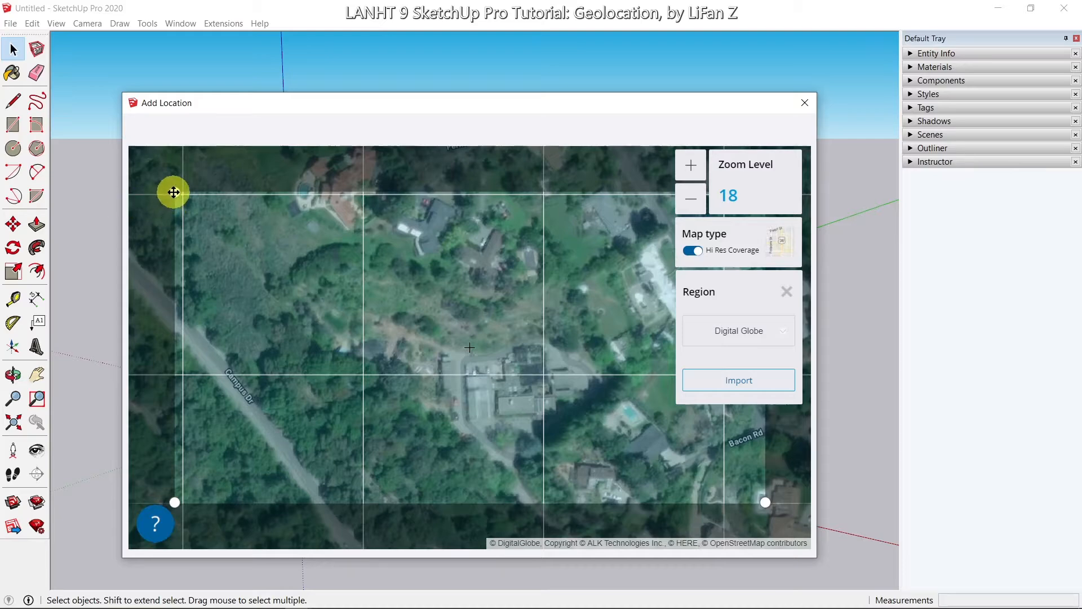
Step: Resize the import region and pan the map to frame the campus buildings and clearing
{"action": "left_click_drag", "start_coordinate": [175, 192], "coordinate": [320, 253]}
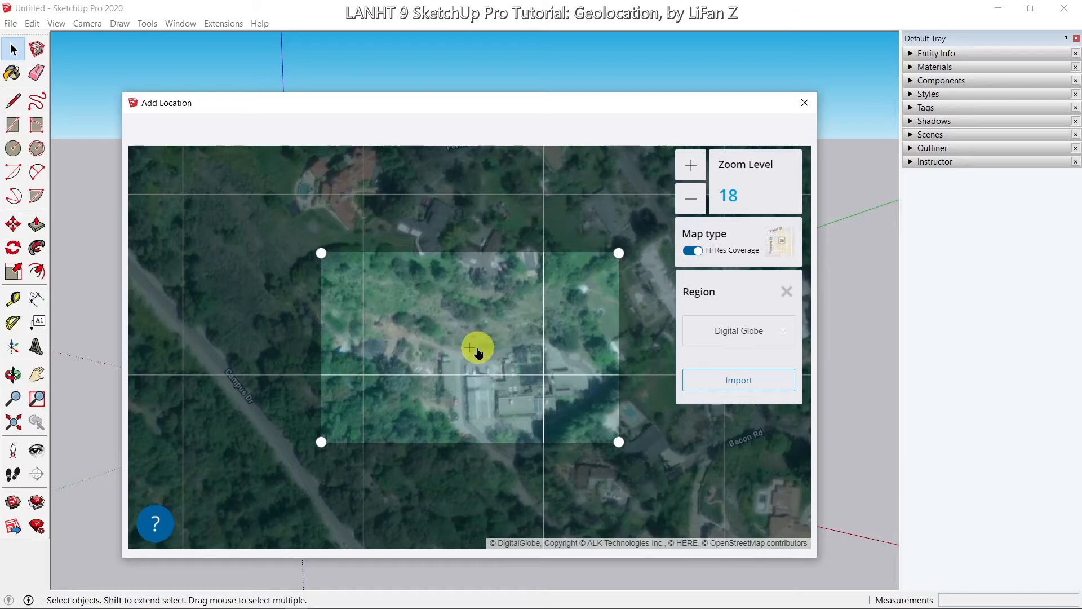
{"action": "left_click_drag", "start_coordinate": [460, 351], "coordinate": [501, 322]}
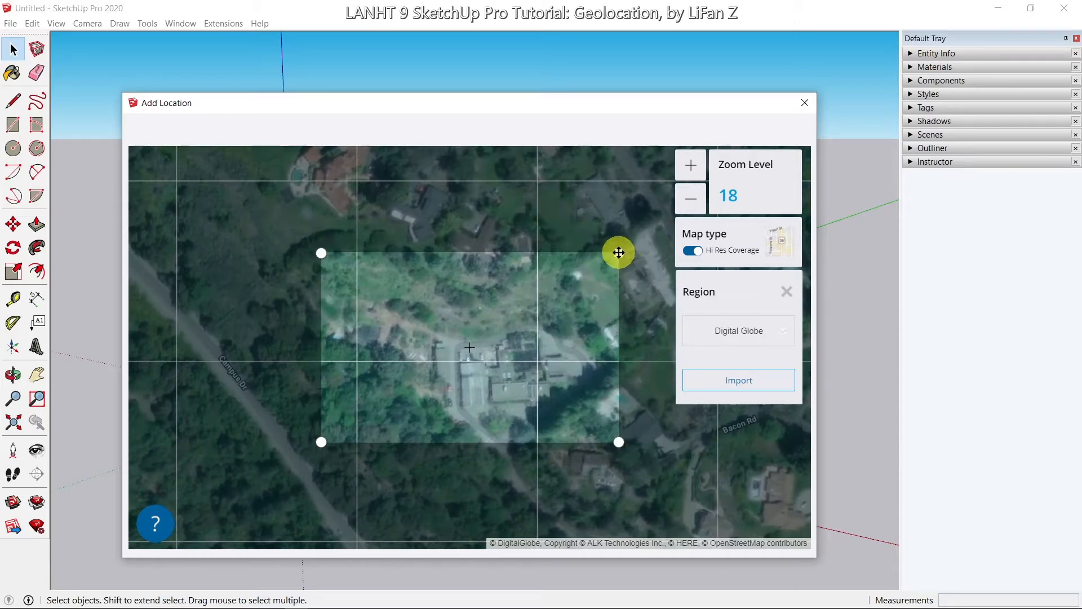
{"action": "mouse_move", "coordinate": [619, 252]}
{"action": "left_mouse_down"}
{"action": "mouse_move", "coordinate": [641, 247]}
{"action": "mouse_move", "coordinate": [622, 252]}
{"action": "left_mouse_up"}
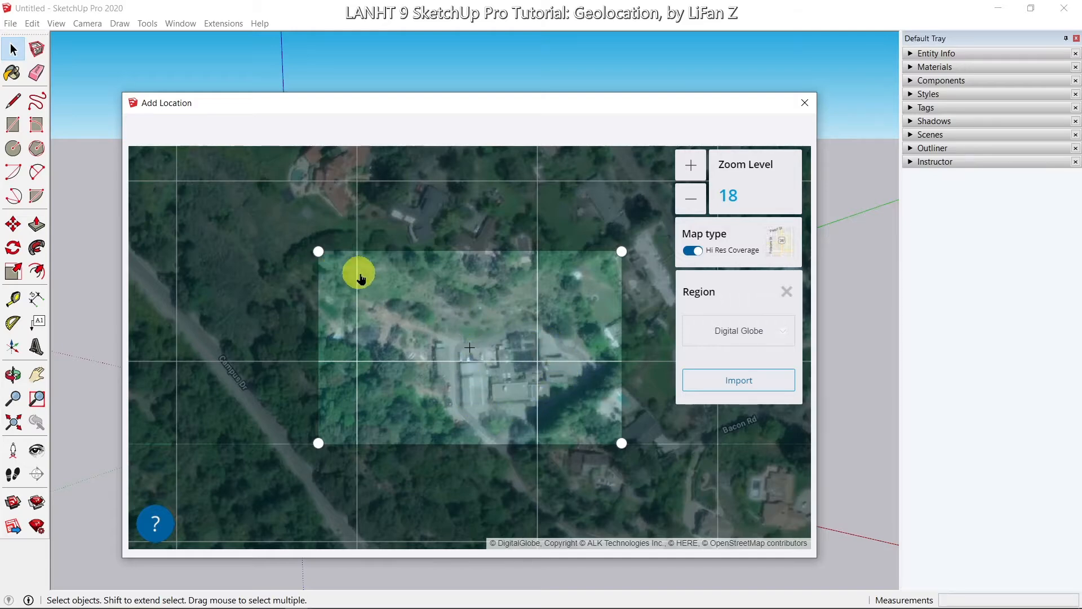
{"action": "mouse_move", "coordinate": [387, 287]}
{"action": "left_mouse_down"}
{"action": "mouse_move", "coordinate": [375, 286]}
{"action": "mouse_move", "coordinate": [400, 301]}
{"action": "left_mouse_up"}
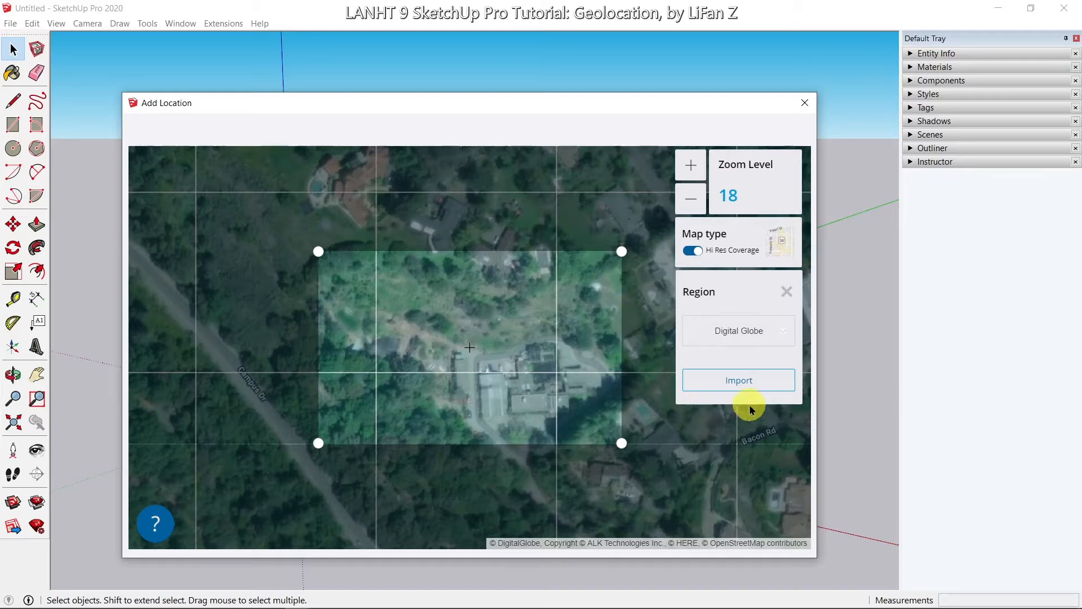
Step: Import the framed aerial snapshot and orbit to a near top-down view of it
{"action": "left_click", "coordinate": [750, 388]}
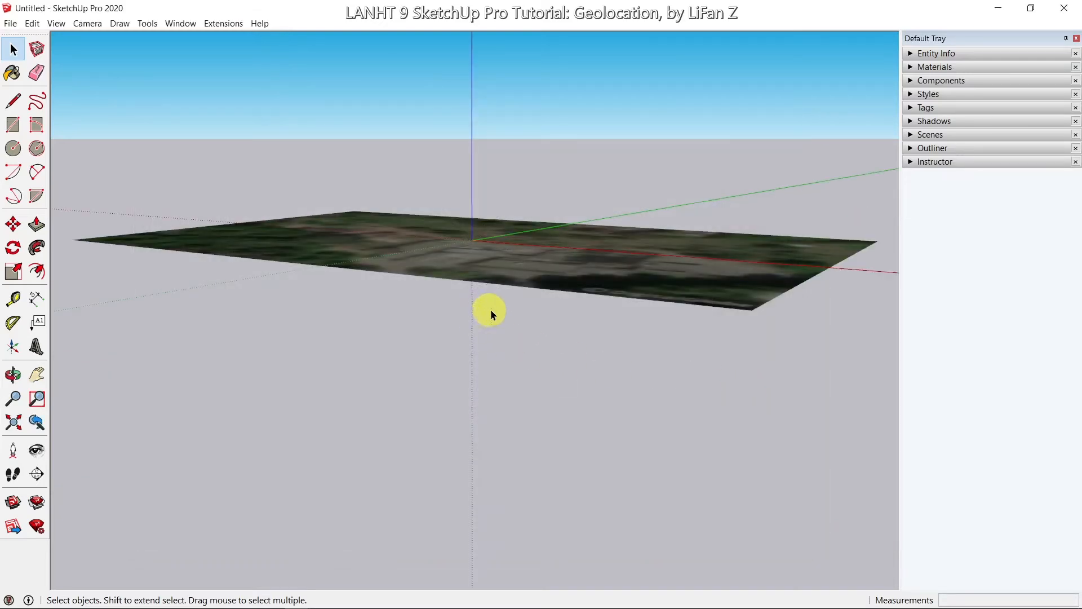
{"action": "middle_click_drag", "start_coordinate": [498, 316], "coordinate": [587, 541]}
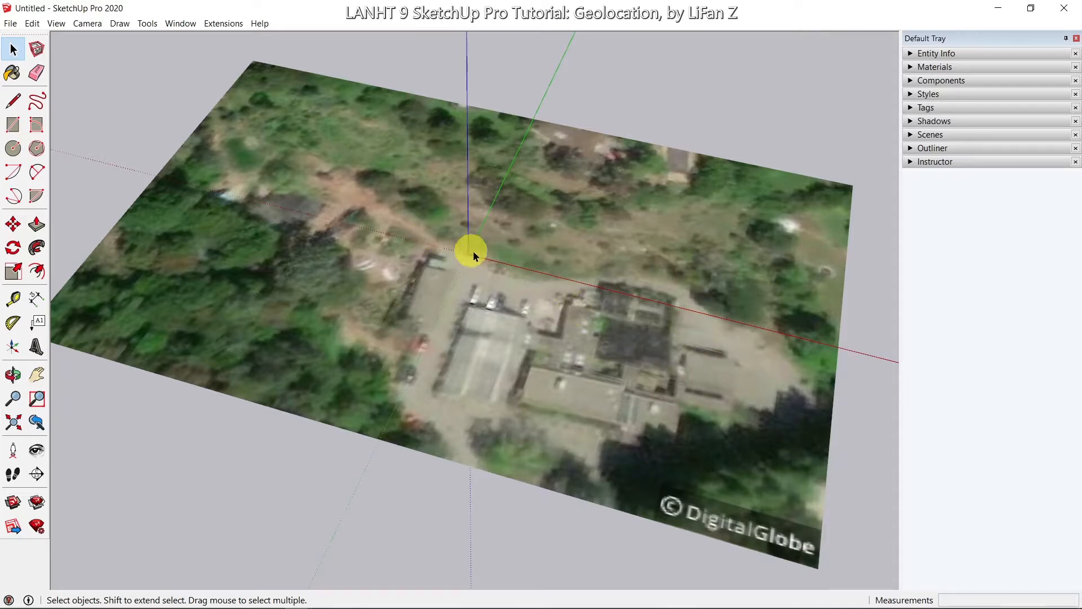
{"action": "middle_click_drag", "start_coordinate": [369, 282], "coordinate": [386, 299]}
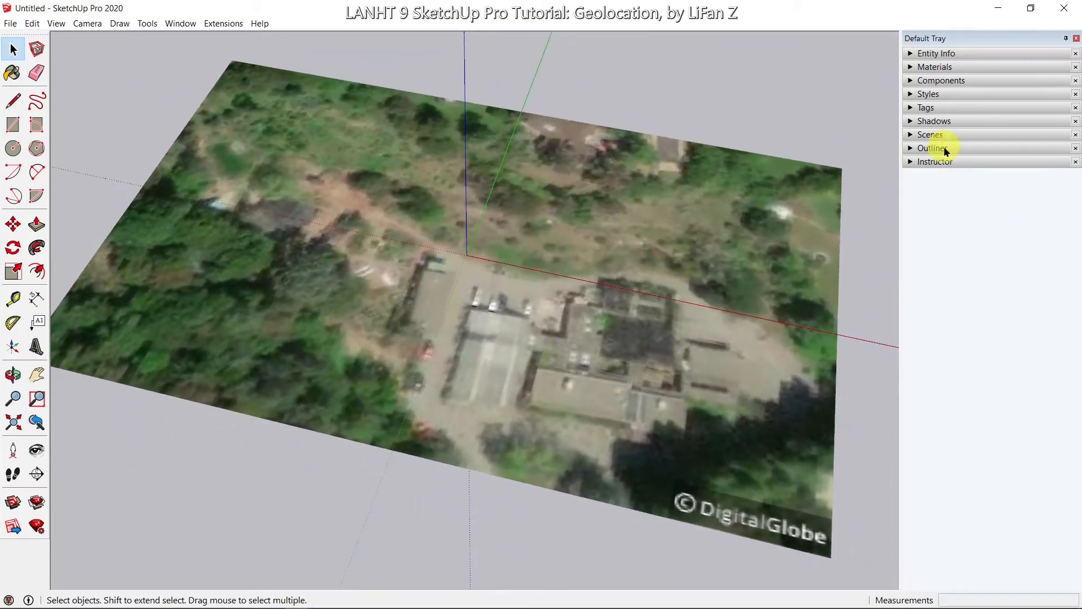
Step: Expand the Tags and Outliner panels, showing Location Snapshot visible and Location Terrain hidden
{"action": "left_click", "coordinate": [910, 108]}
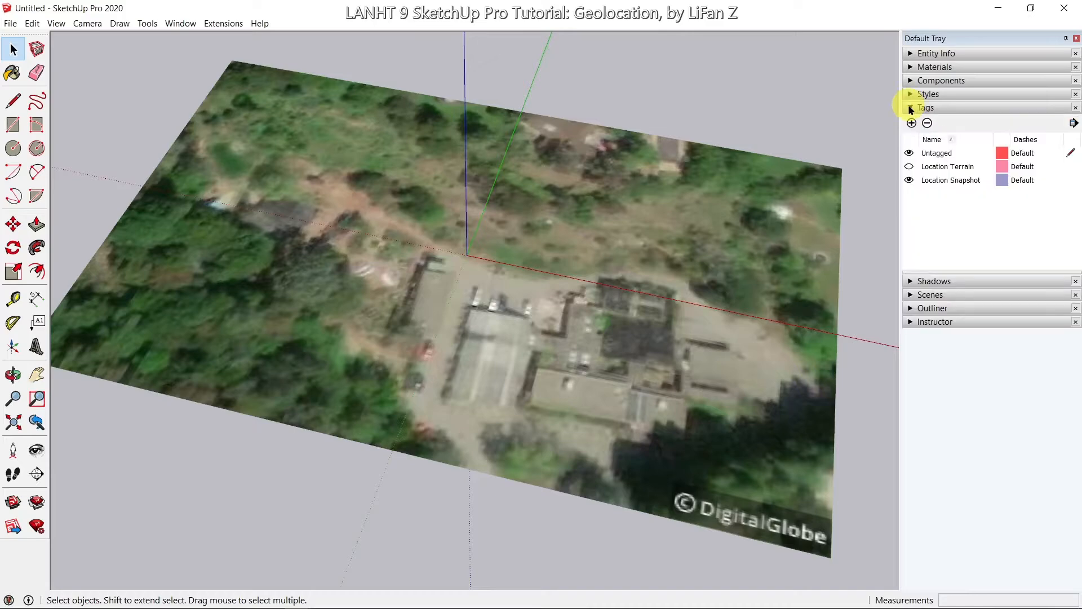
{"action": "left_click", "coordinate": [911, 309]}
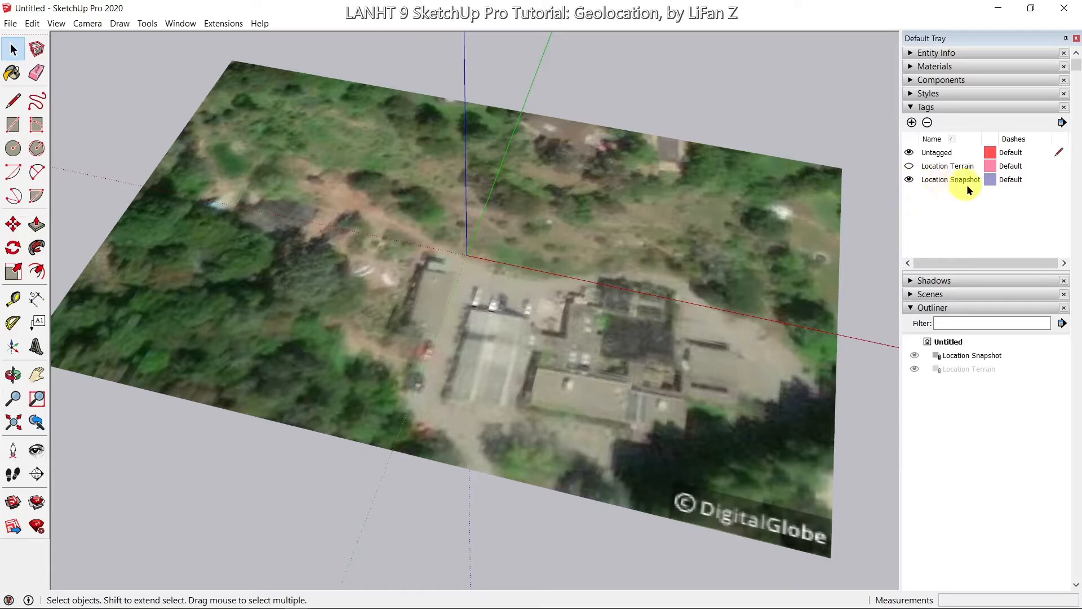
{"action": "middle_click_drag", "start_coordinate": [657, 399], "coordinate": [665, 370]}
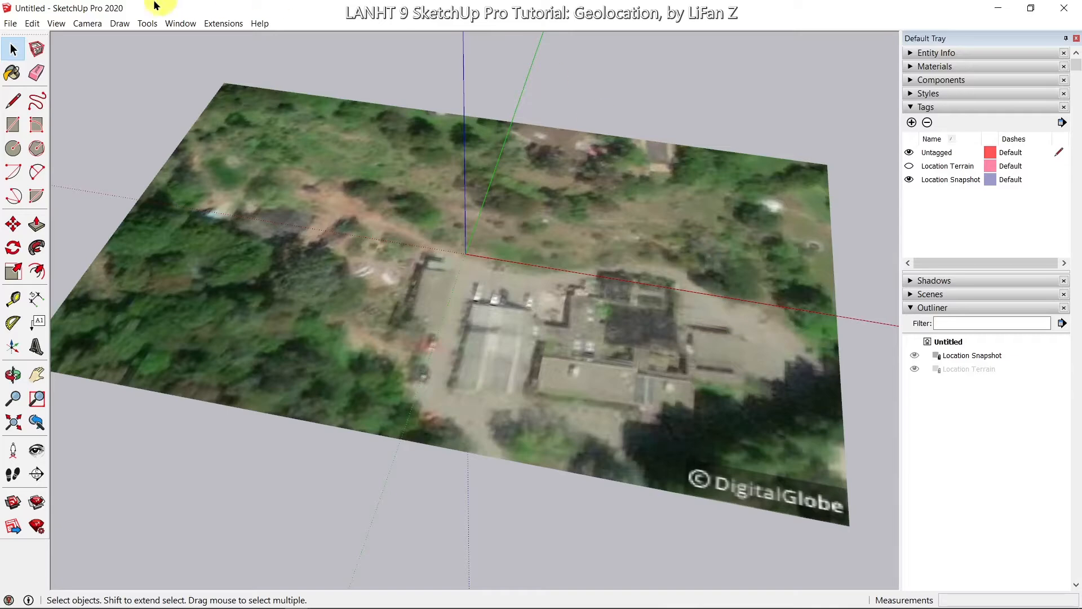
Step: Show the site as 3D terrain with File > Geo-location > Show Terrain
{"action": "left_click", "coordinate": [10, 23]}
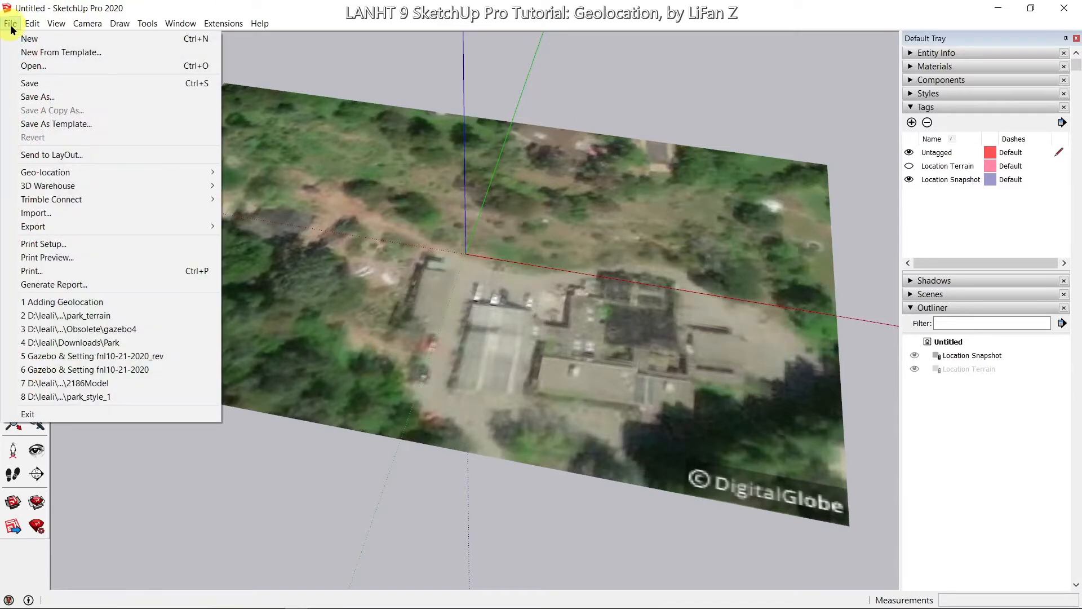
{"action": "mouse_move", "coordinate": [102, 172]}
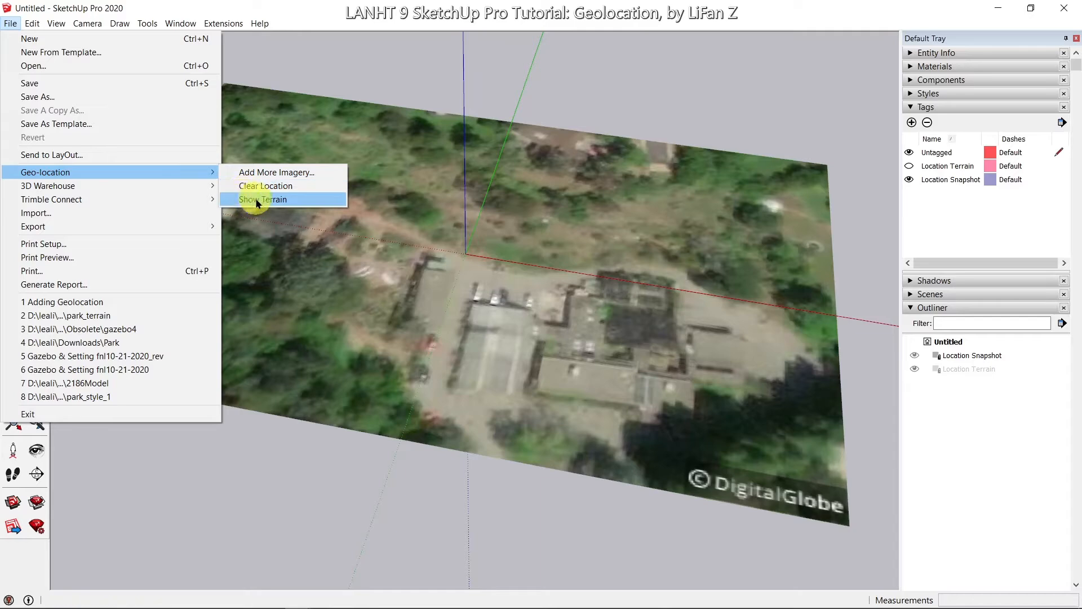
{"action": "left_click", "coordinate": [279, 201]}
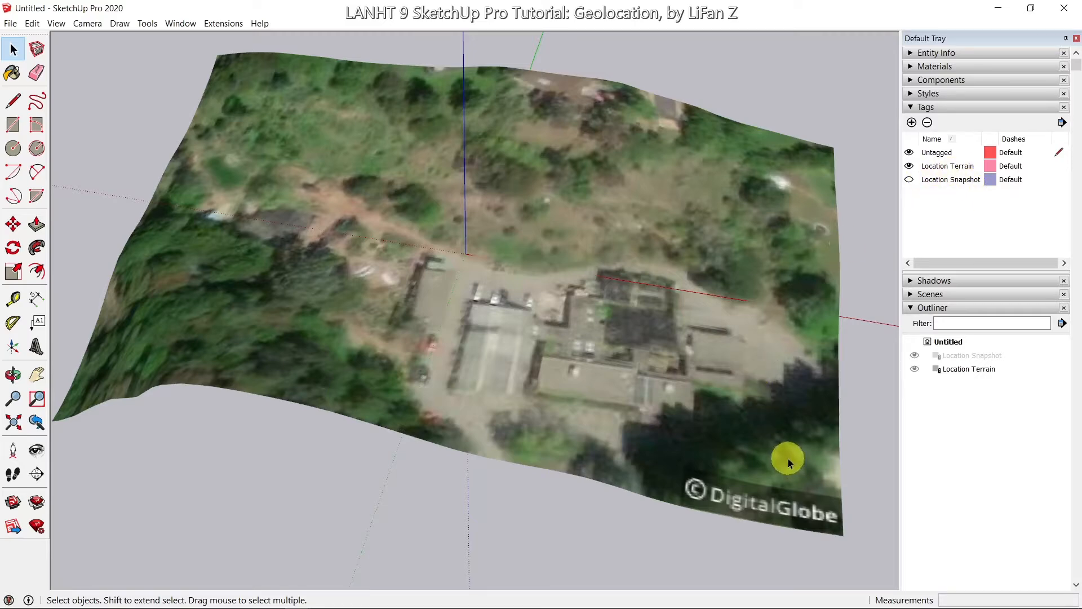
Step: Orbit low over the hilly site and select the Location Terrain group
{"action": "middle_click_drag", "start_coordinate": [788, 457], "coordinate": [690, 355]}
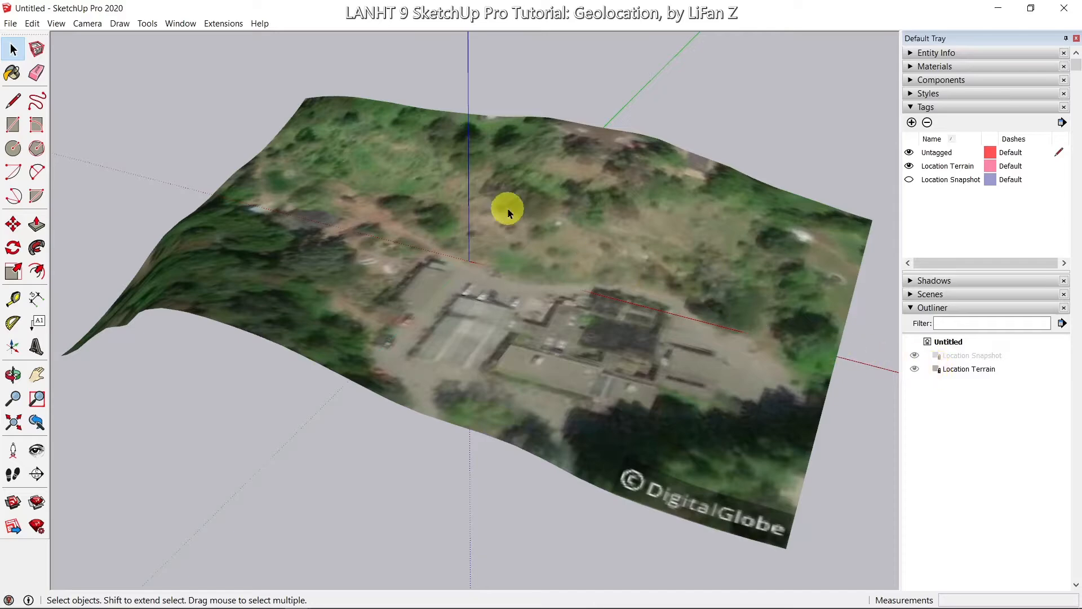
{"action": "left_click", "coordinate": [542, 247]}
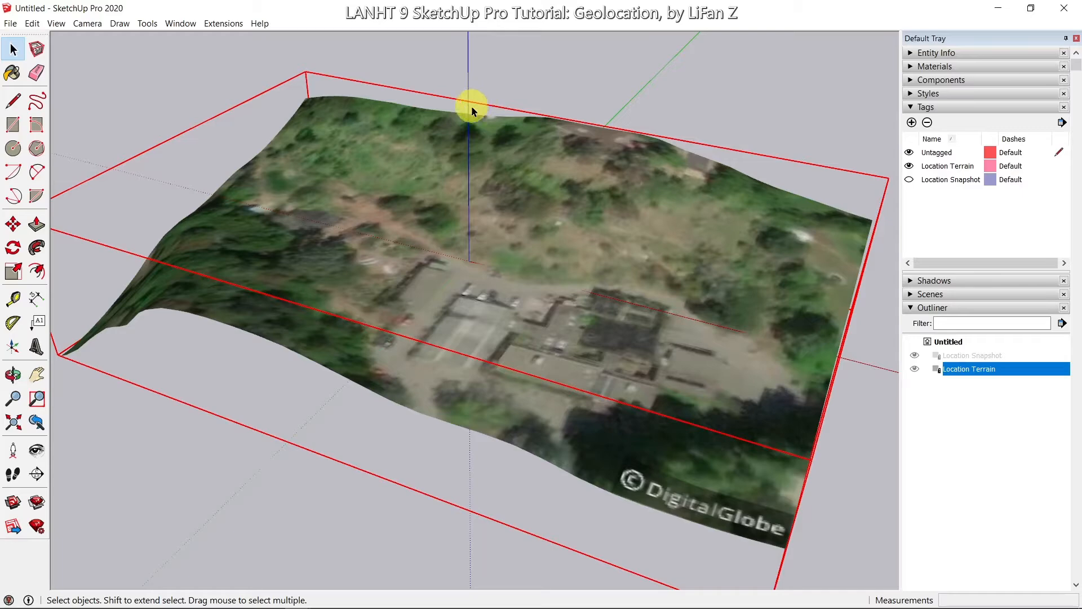
Step: Inspect the locked Location Terrain group's context menu, then dismiss it and clear the selection
{"action": "right_click", "coordinate": [453, 354]}
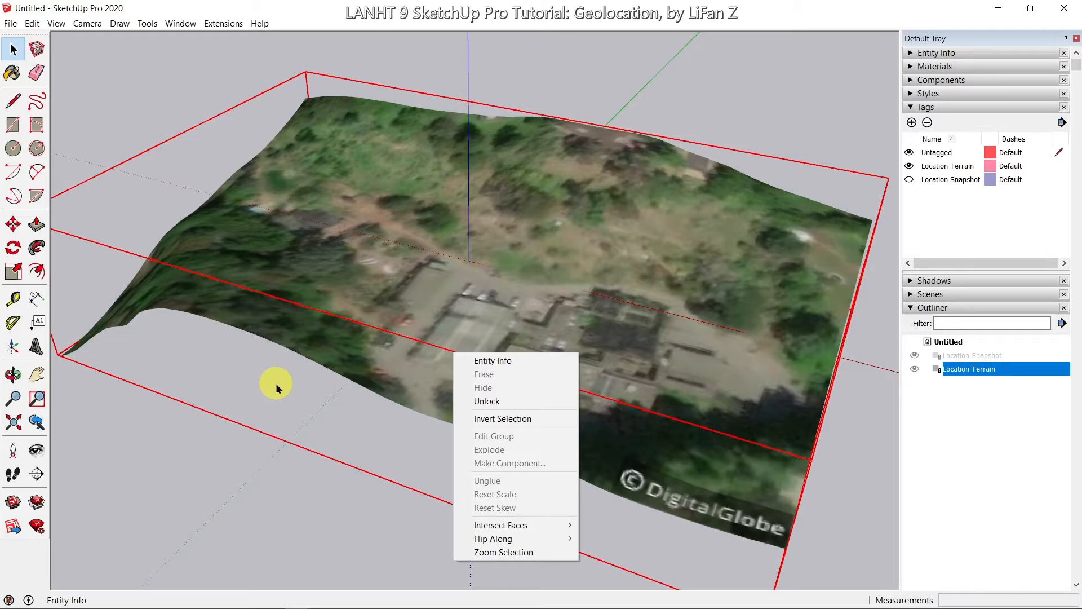
{"action": "left_click", "coordinate": [299, 414]}
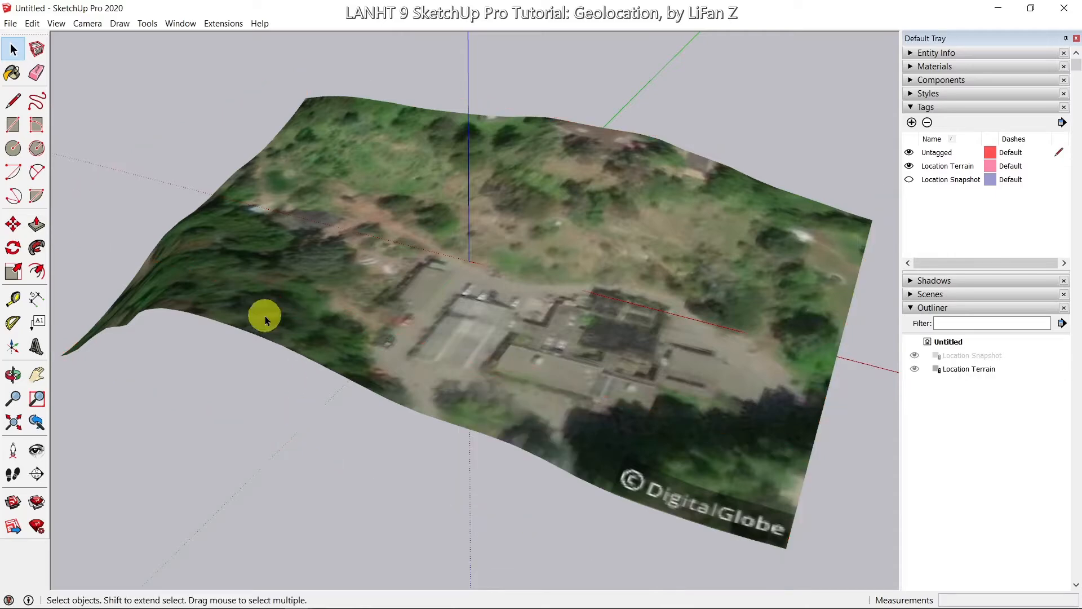
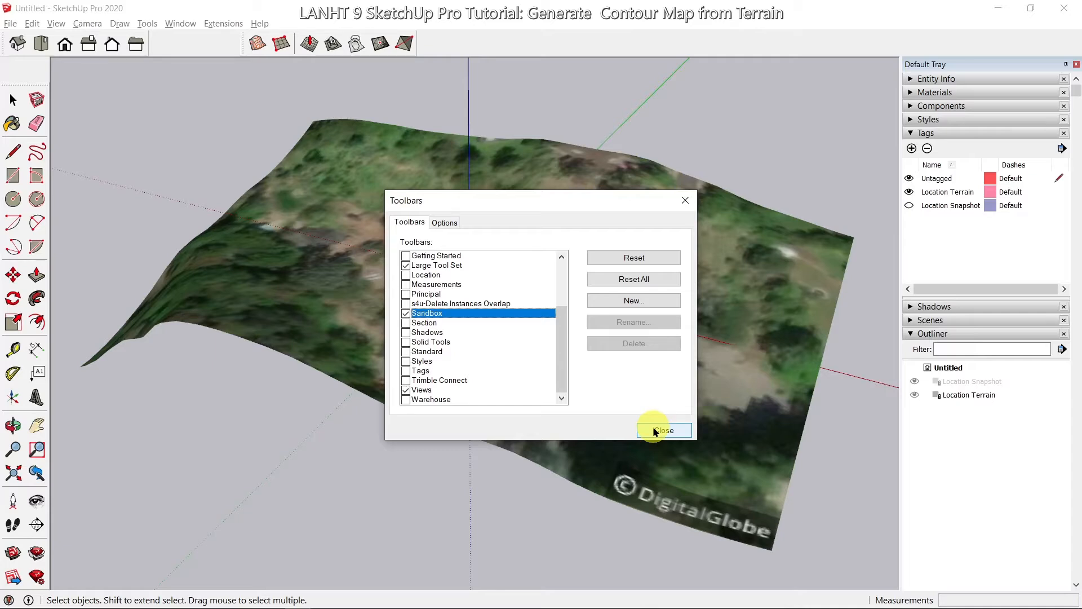
Step: Close the Toolbars dialog with the Sandbox toolbar now enabled
{"action": "left_click", "coordinate": [656, 432]}
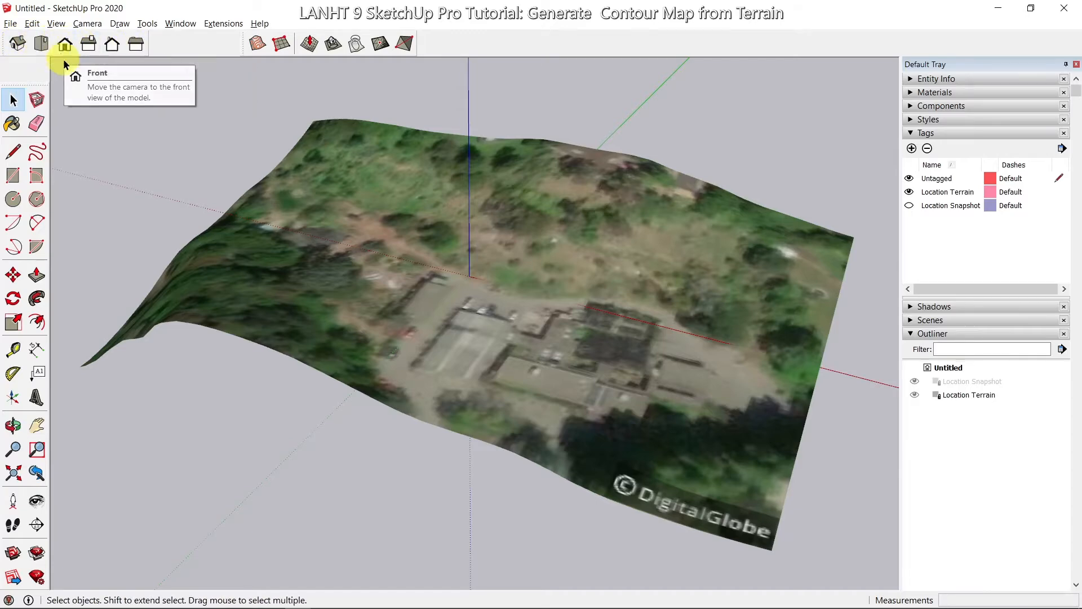
Step: Show the terrain in Top view with Parallel Projection, briefly tilting it before returning to Top
{"action": "left_click", "coordinate": [41, 47]}
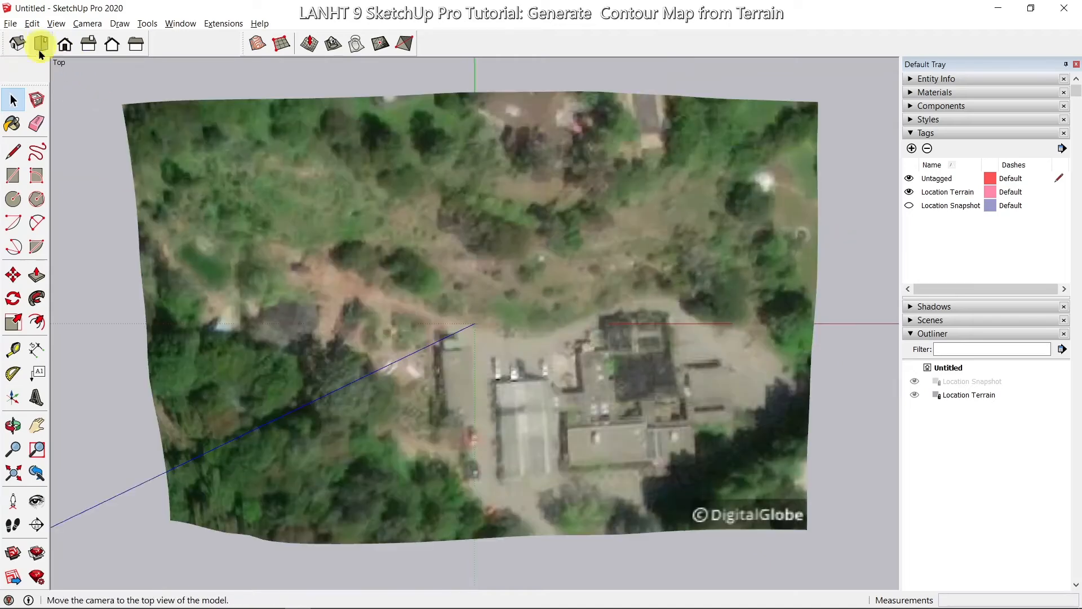
{"action": "left_click", "coordinate": [85, 24]}
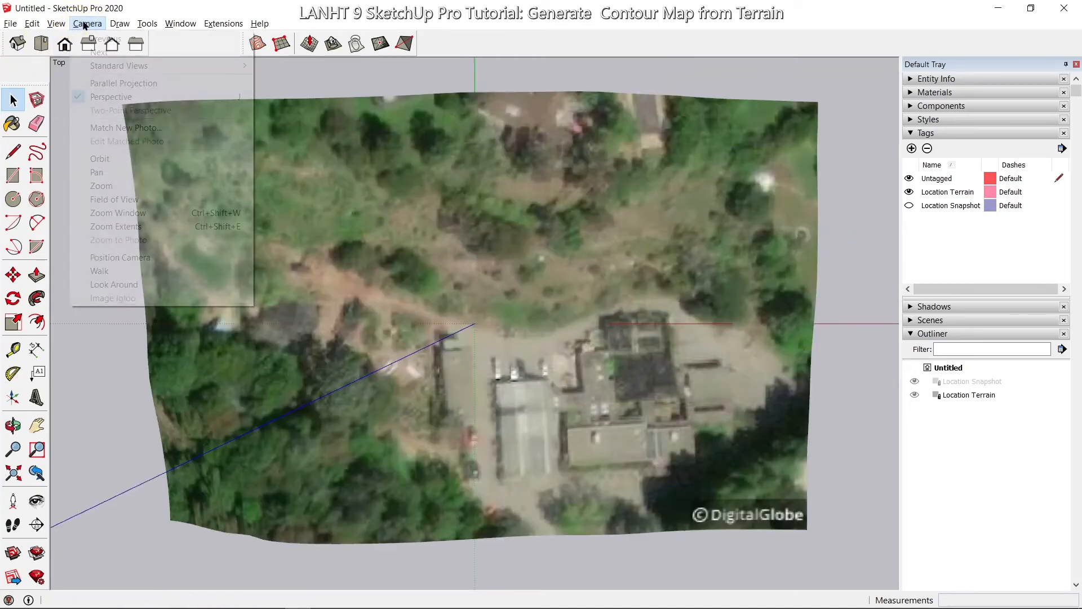
{"action": "left_click", "coordinate": [100, 96]}
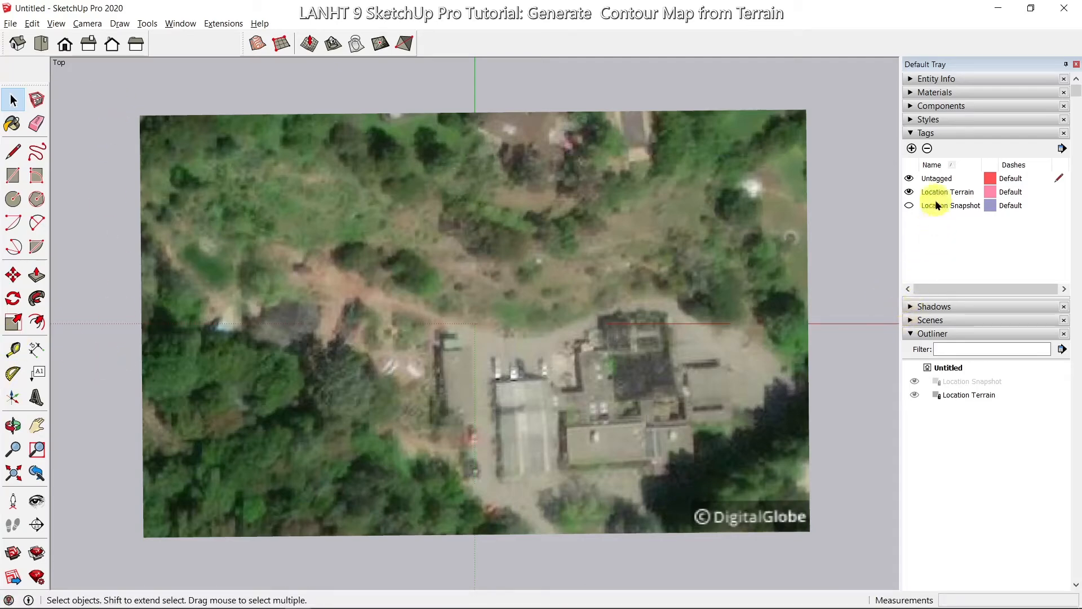
{"action": "middle_click_drag", "start_coordinate": [854, 342], "coordinate": [827, 59]}
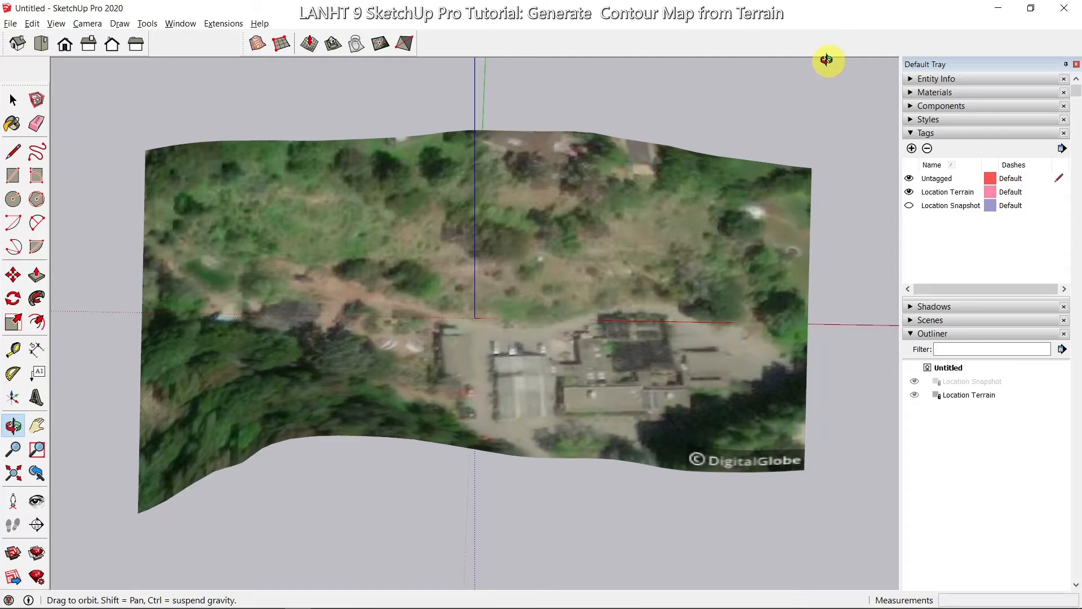
{"action": "left_click", "coordinate": [41, 45]}
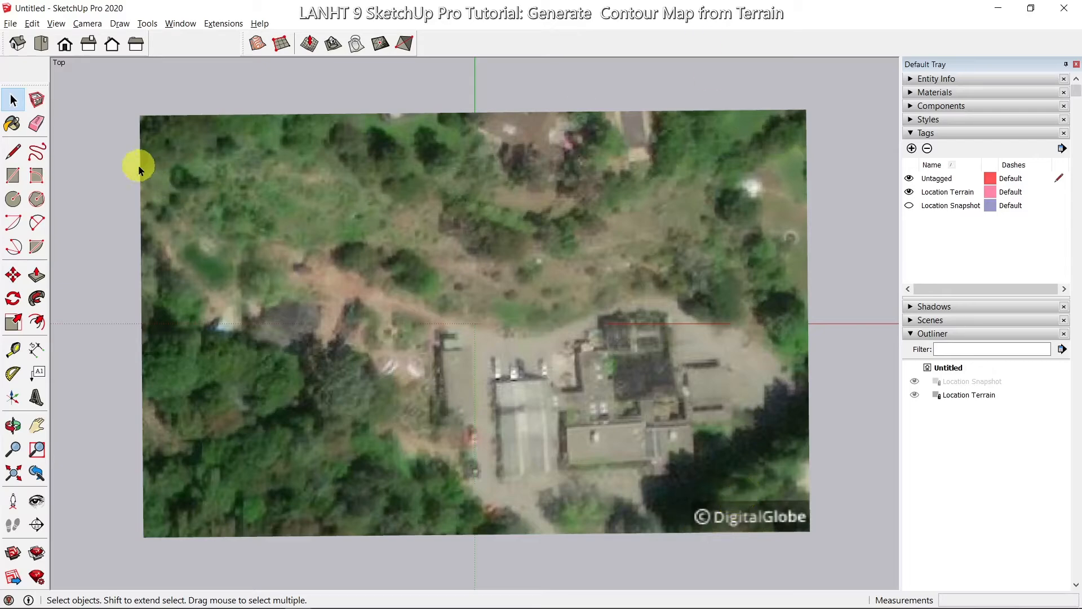
Step: Draw a rectangle enclosing the whole terrain footprint and orbit to see it in 3D
{"action": "left_click", "coordinate": [13, 179]}
{"action": "left_click", "coordinate": [100, 68]}
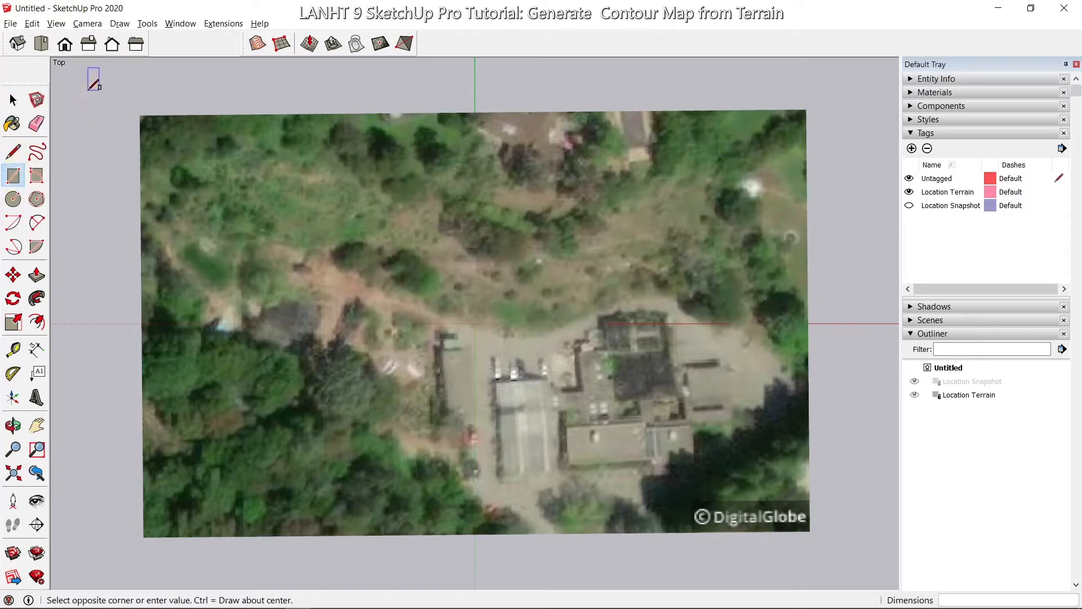
{"action": "left_click", "coordinate": [866, 564]}
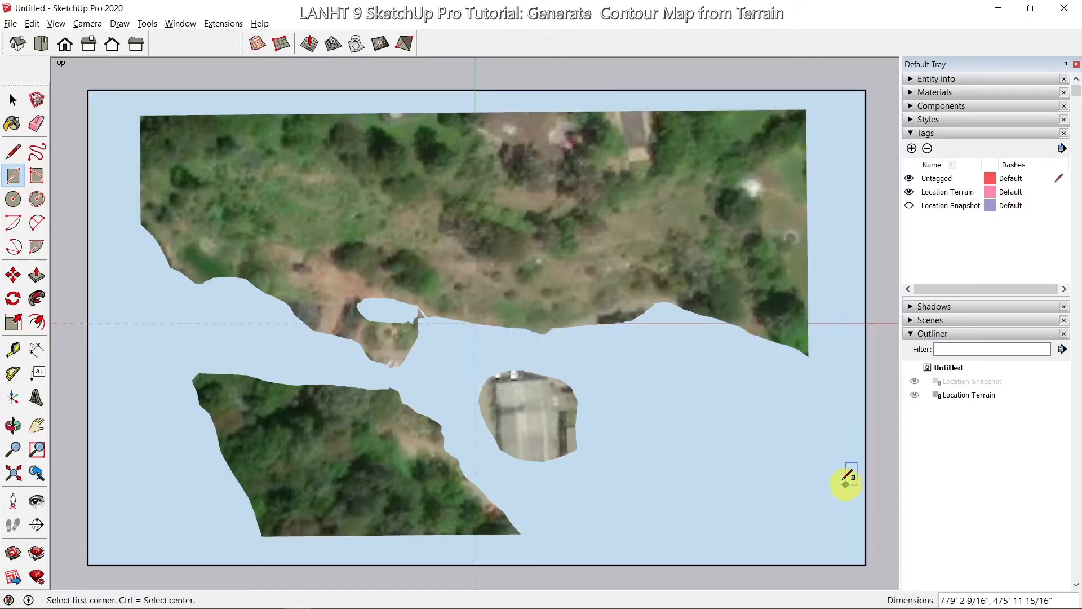
{"action": "key", "text": "o"}
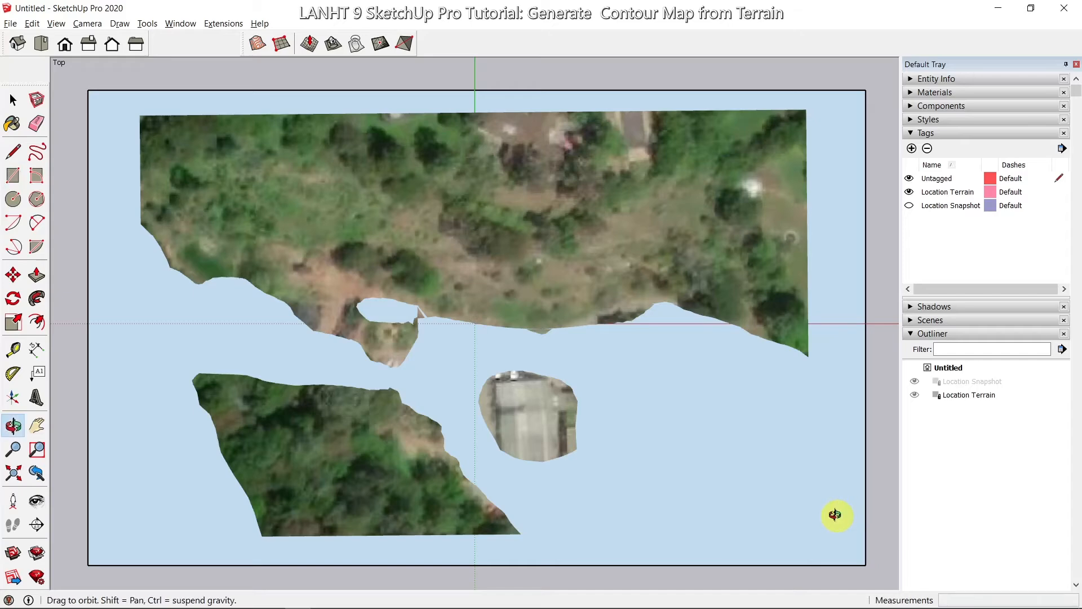
{"action": "left_click_drag", "start_coordinate": [834, 512], "coordinate": [751, 114]}
{"action": "key", "text": "r"}
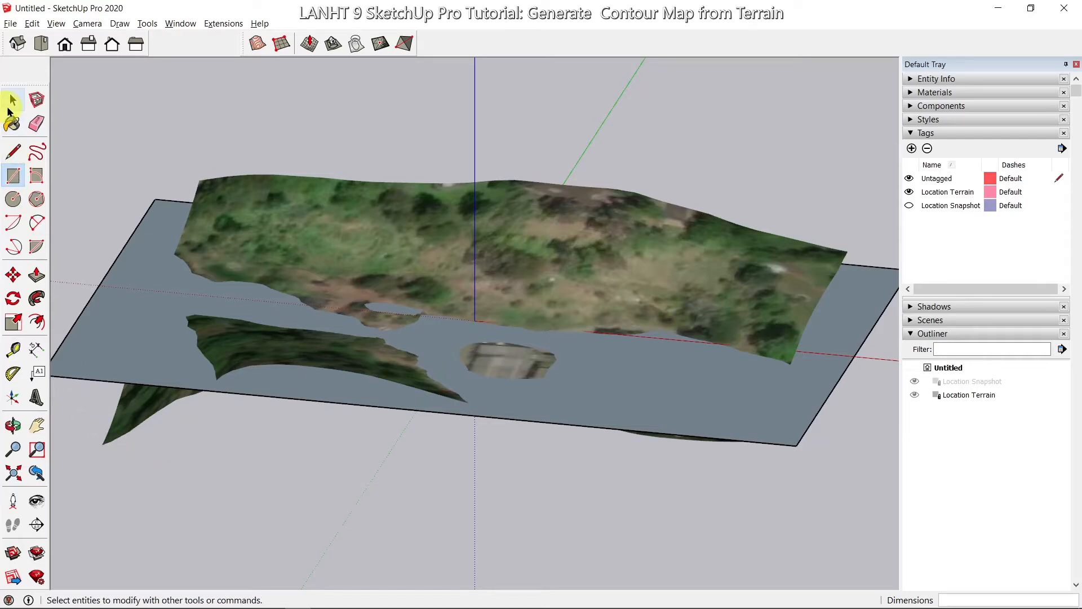
Step: Select the rectangle and move it 100' down the blue axis beneath the terrain
{"action": "left_click", "coordinate": [13, 101]}
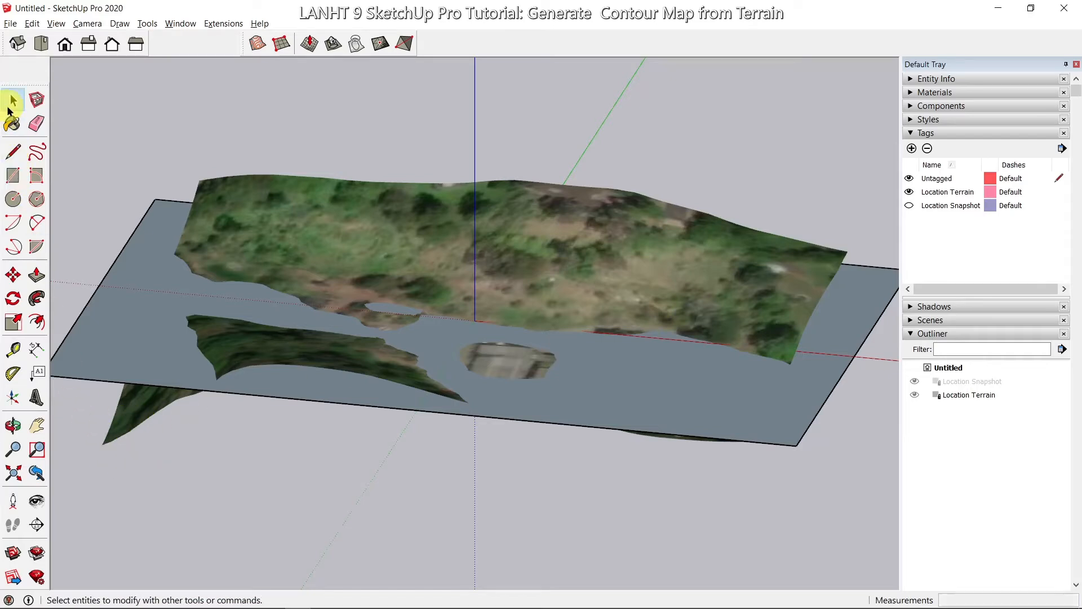
{"action": "double_click", "coordinate": [123, 333]}
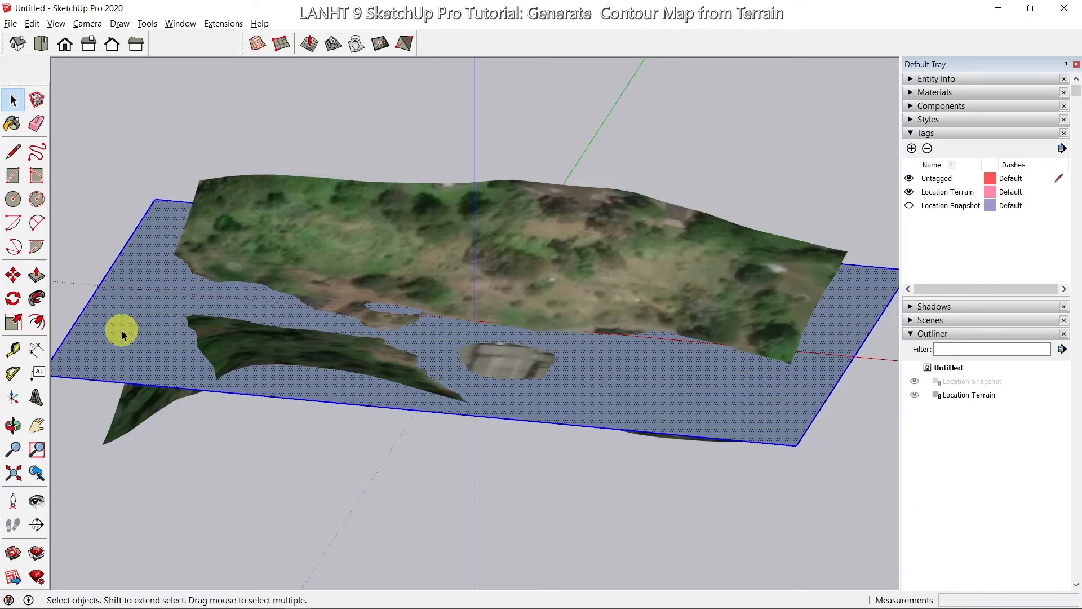
{"action": "left_click", "coordinate": [13, 275]}
{"action": "left_click", "coordinate": [338, 461]}
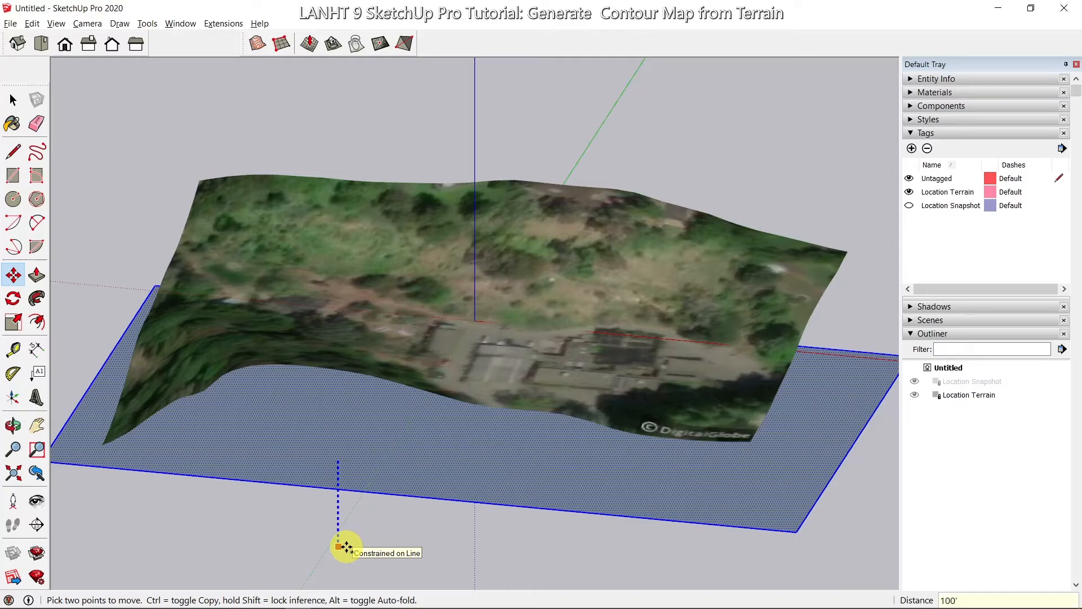
{"action": "key", "text": "Return"}
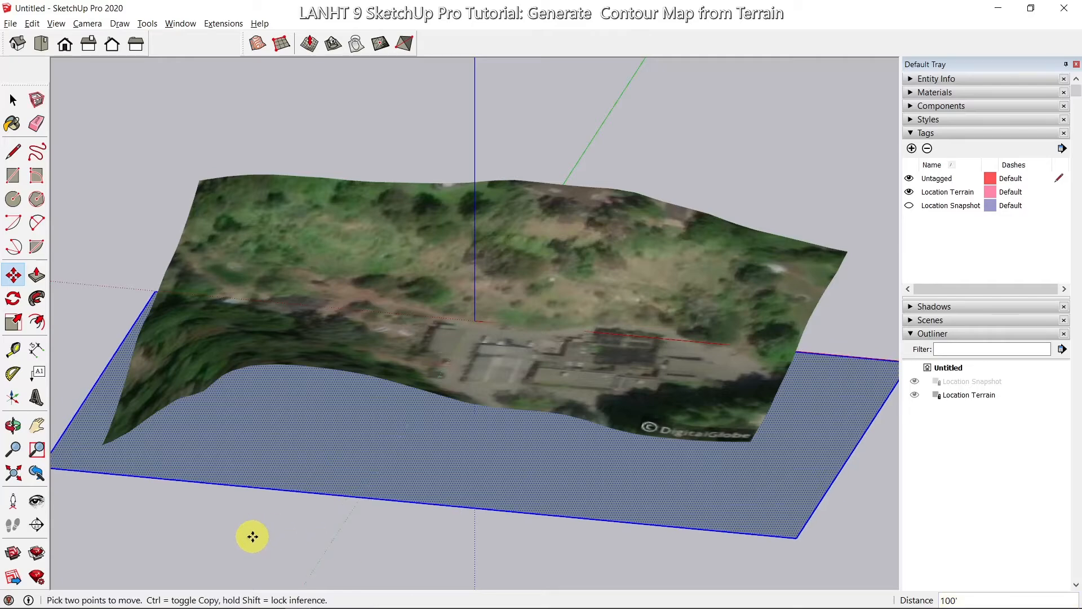
{"action": "middle_click_drag", "start_coordinate": [253, 536], "coordinate": [217, 466]}
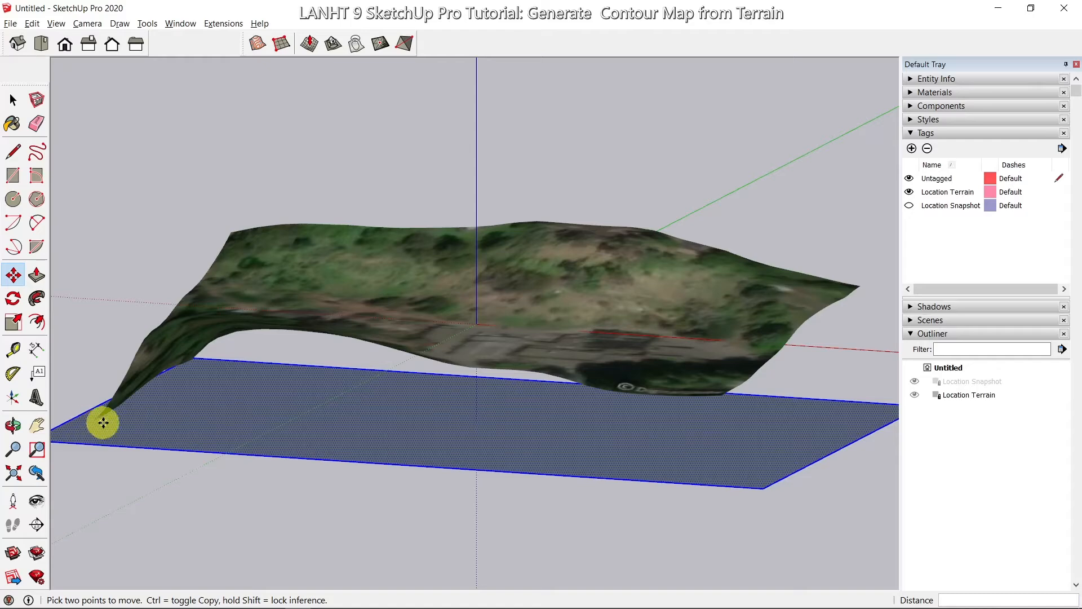
{"action": "mouse_move", "coordinate": [218, 479]}
{"action": "middle_mouse_down"}
{"action": "mouse_move", "coordinate": [350, 445]}
{"action": "mouse_move", "coordinate": [348, 413]}
{"action": "mouse_move", "coordinate": [314, 423]}
{"action": "mouse_move", "coordinate": [285, 468]}
{"action": "mouse_move", "coordinate": [236, 483]}
{"action": "middle_mouse_up"}
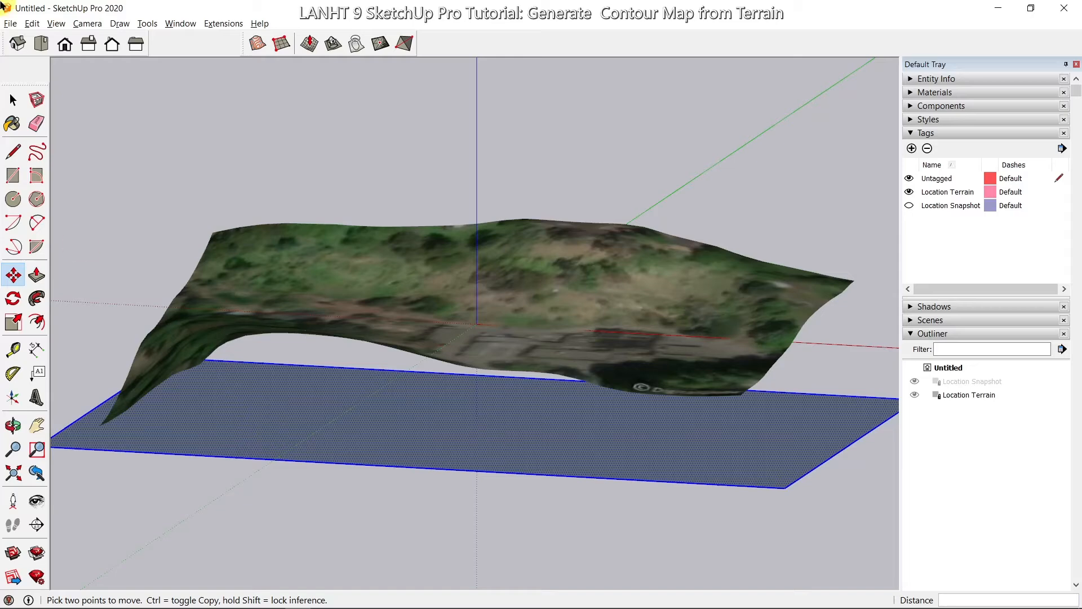
Step: Copy the rectangle 5' up the blue axis and array it 50x into stacked planes
{"action": "left_click", "coordinate": [13, 101]}
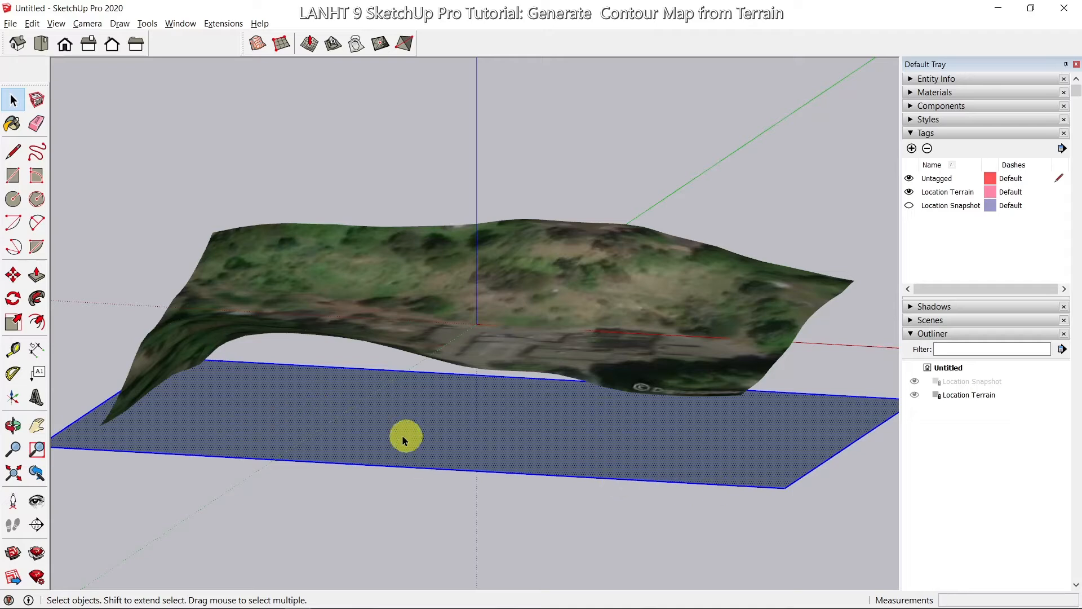
{"action": "key", "text": "m"}
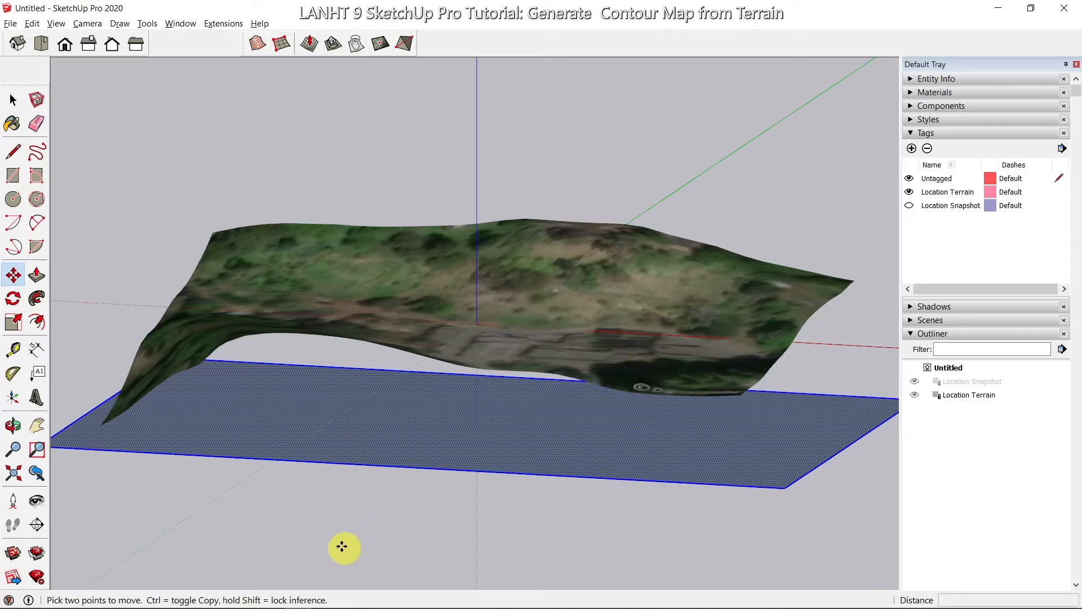
{"action": "left_click", "coordinate": [342, 565]}
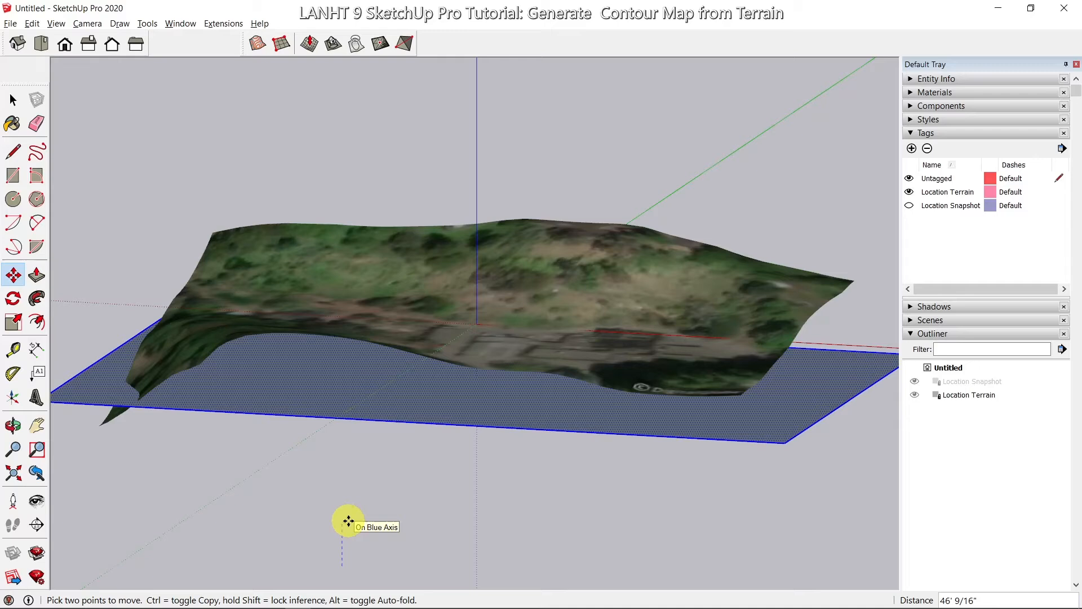
{"action": "key", "text": "ctrl"}
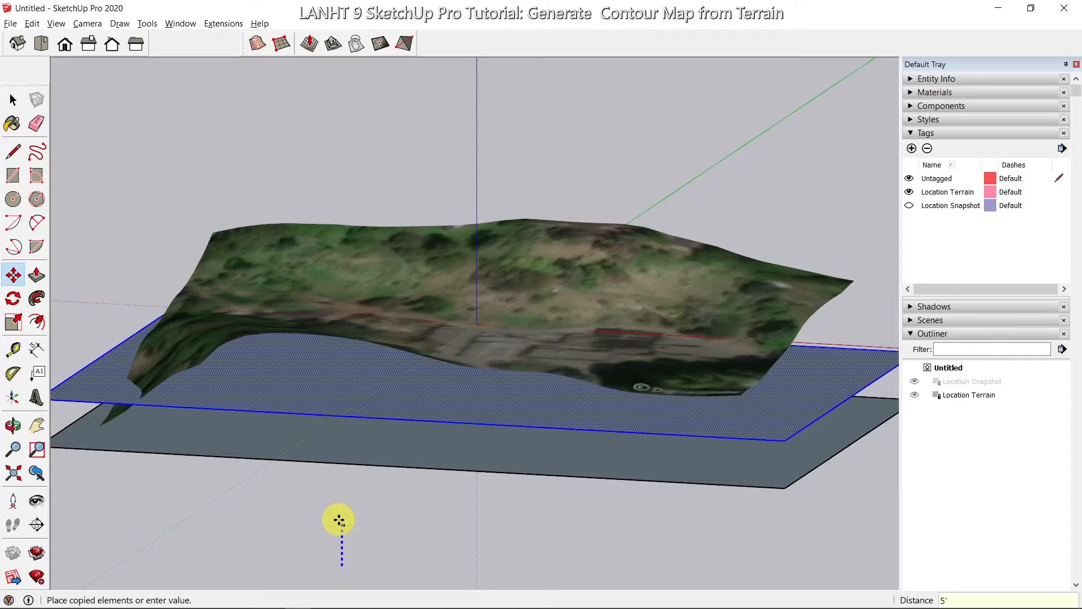
{"action": "key", "text": "Return"}
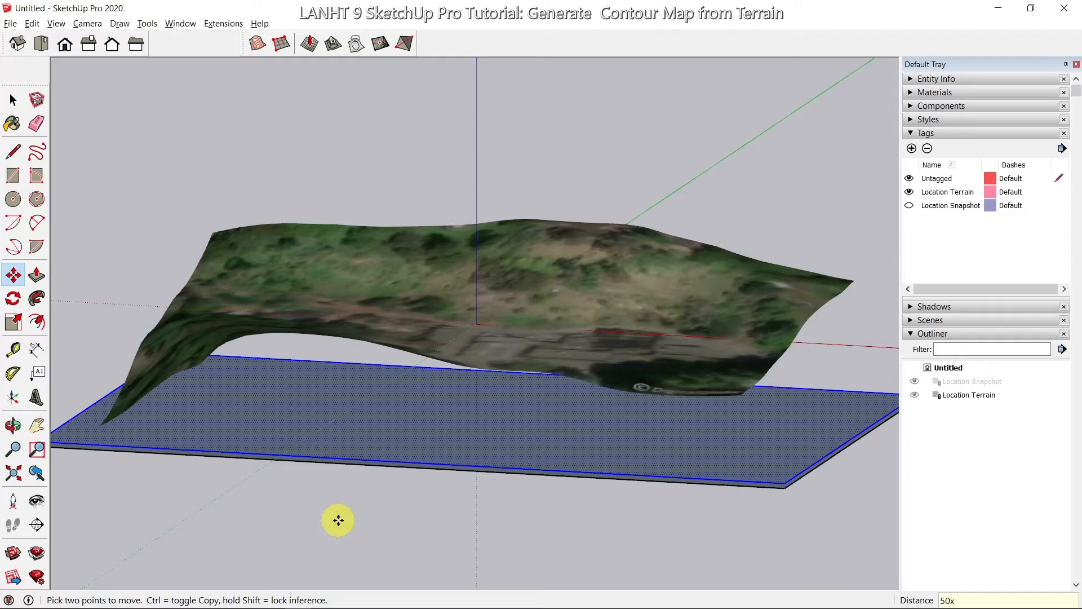
{"action": "key", "text": "Return"}
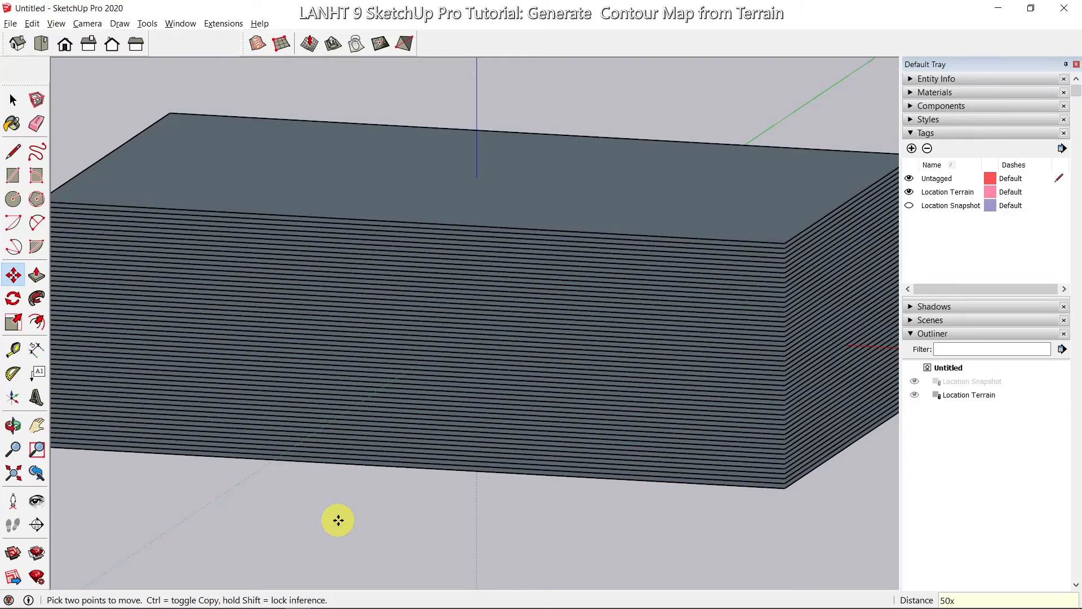
Step: Pan, zoom and orbit to frame the full stack of 50 planes in view
{"action": "middle_click_drag", "start_coordinate": [353, 500], "coordinate": [411, 429]}
{"action": "left_click_drag", "start_coordinate": [409, 429], "coordinate": [346, 437]}
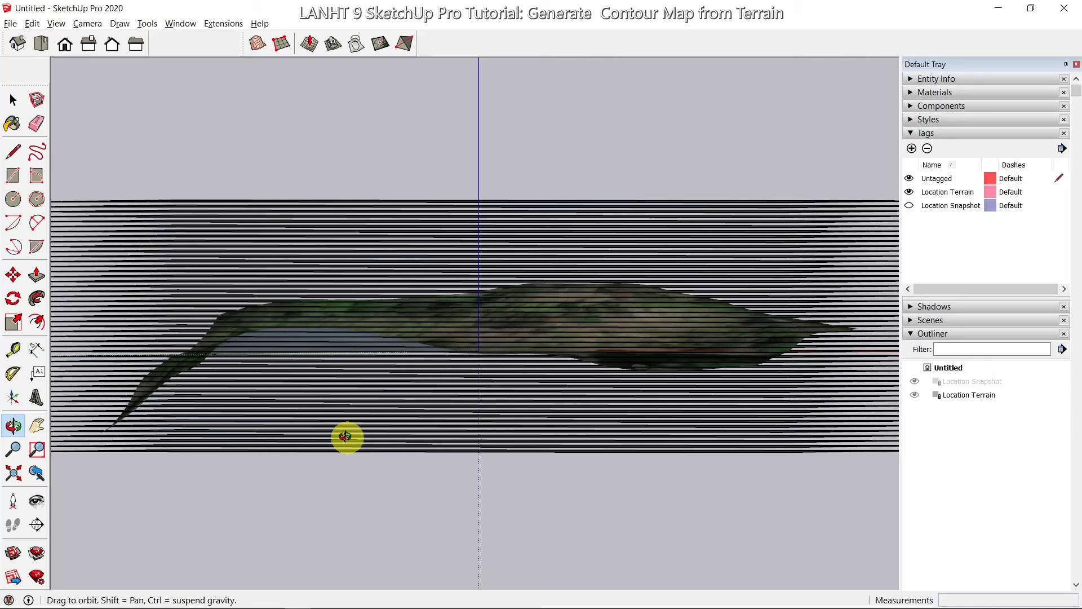
{"action": "key", "text": "m"}
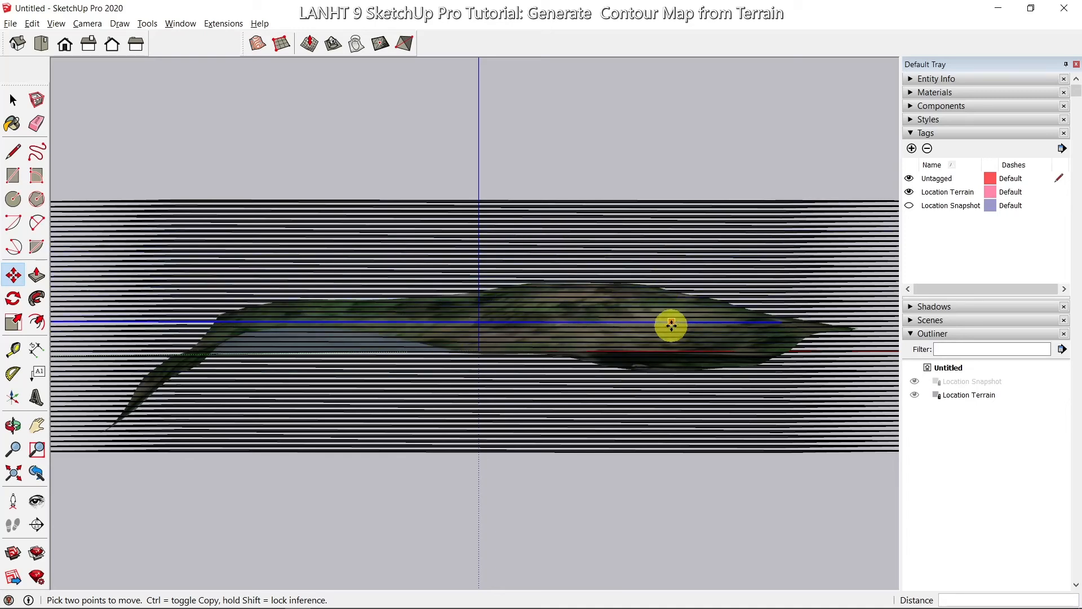
{"action": "middle_click_drag", "start_coordinate": [705, 323], "coordinate": [694, 391]}
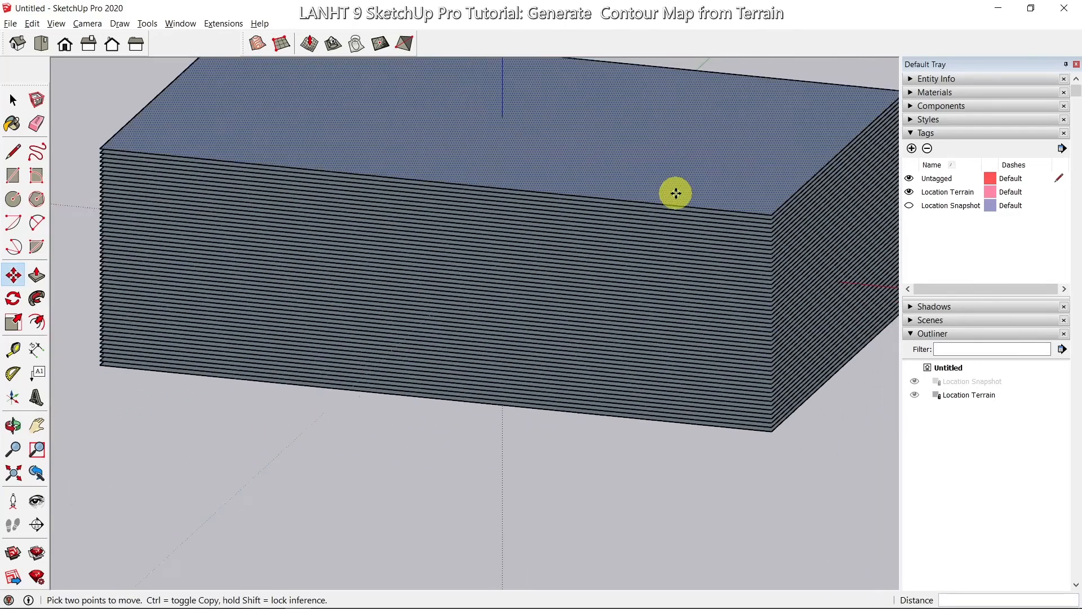
{"action": "scroll", "coordinate": [675, 194], "scroll_direction": "down", "scroll_amount": 3}
{"action": "scroll", "coordinate": [675, 194], "scroll_direction": "down", "scroll_amount": 1}
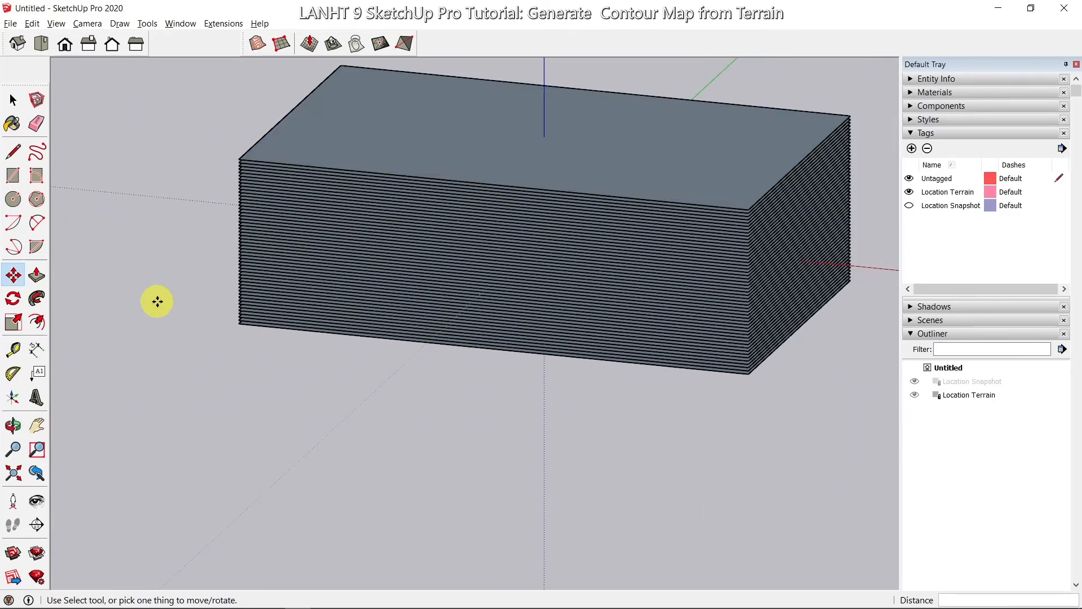
{"action": "left_click", "coordinate": [38, 425]}
{"action": "left_click_drag", "start_coordinate": [412, 336], "coordinate": [393, 437]}
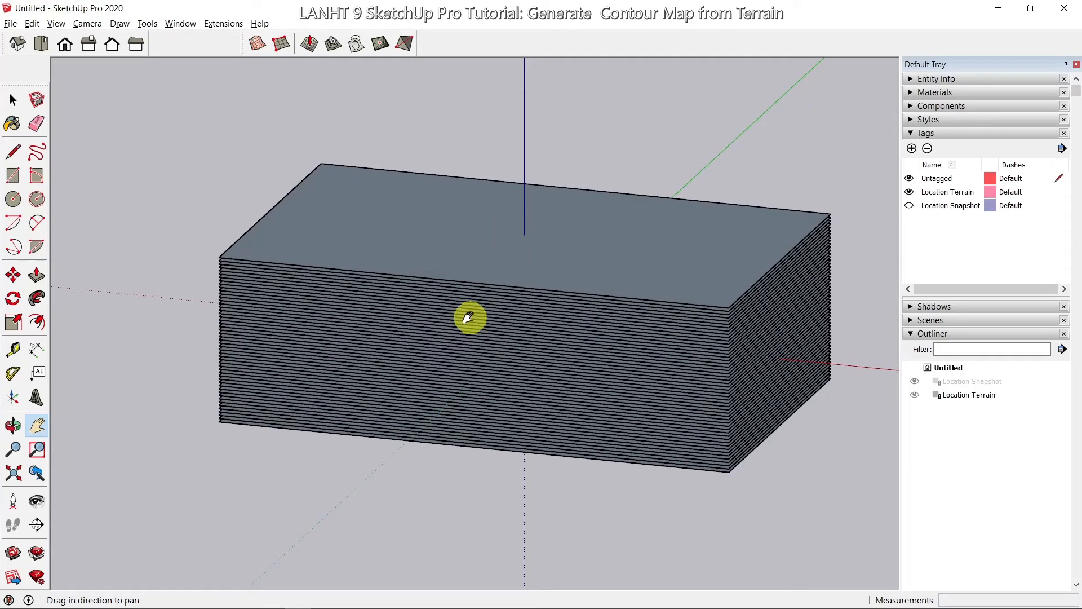
{"action": "key", "text": "o"}
{"action": "left_click_drag", "start_coordinate": [466, 317], "coordinate": [449, 333]}
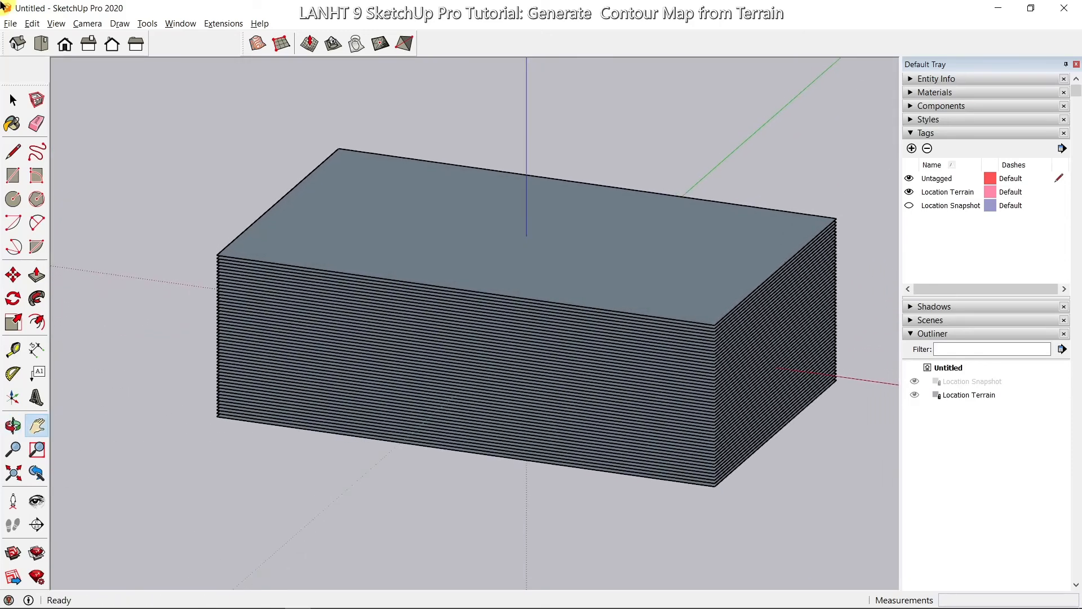
{"action": "left_click", "coordinate": [12, 100]}
{"action": "left_click", "coordinate": [7, 95]}
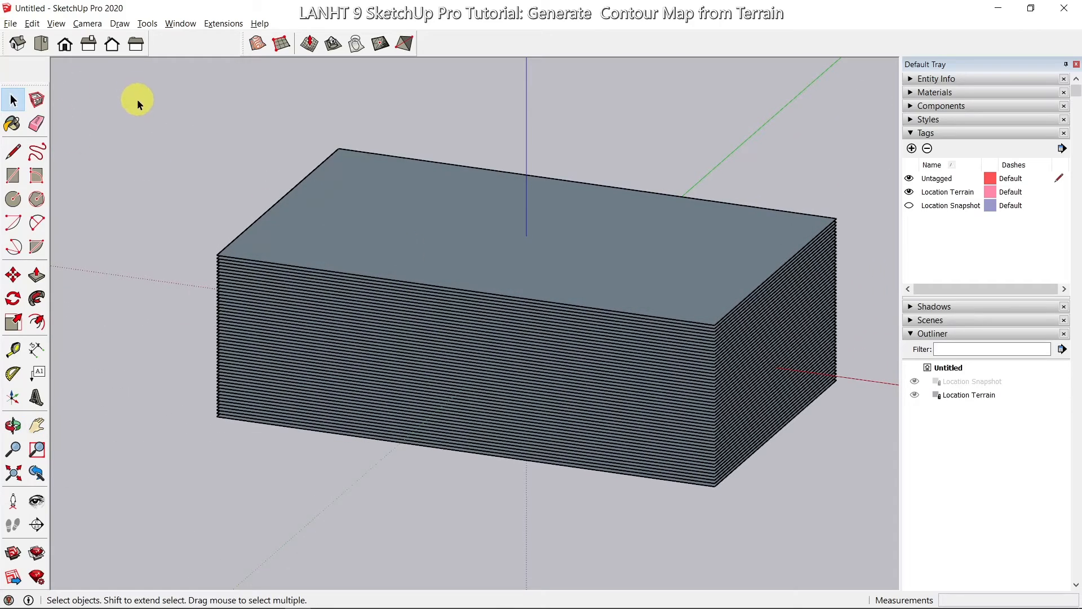
Step: Intersect the Location Terrain group With Model, then select the stack's front planes
{"action": "left_click_drag", "start_coordinate": [137, 99], "coordinate": [862, 530]}
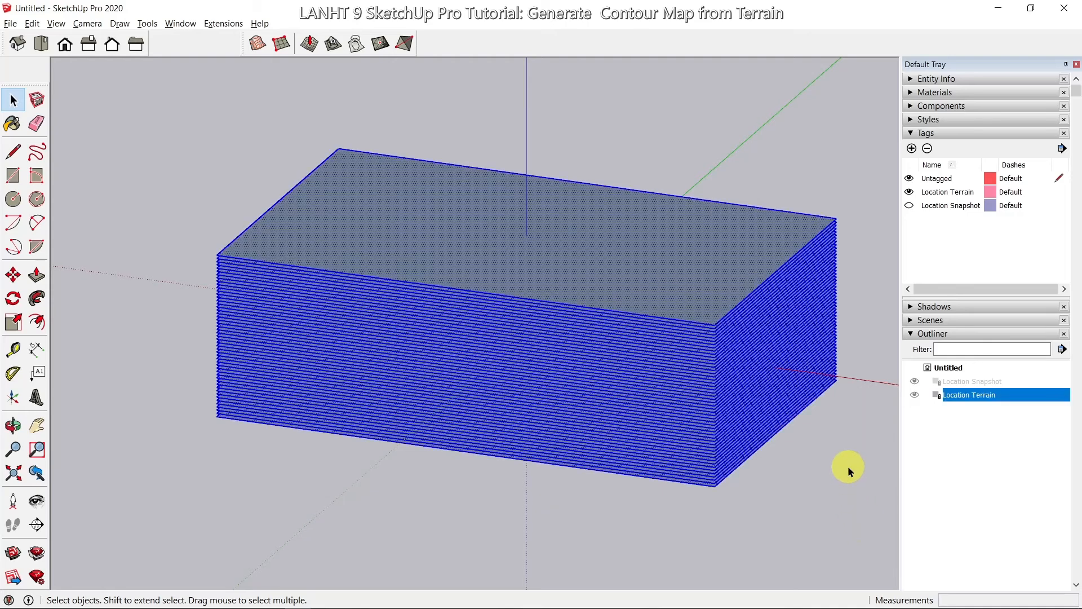
{"action": "right_click", "coordinate": [457, 224]}
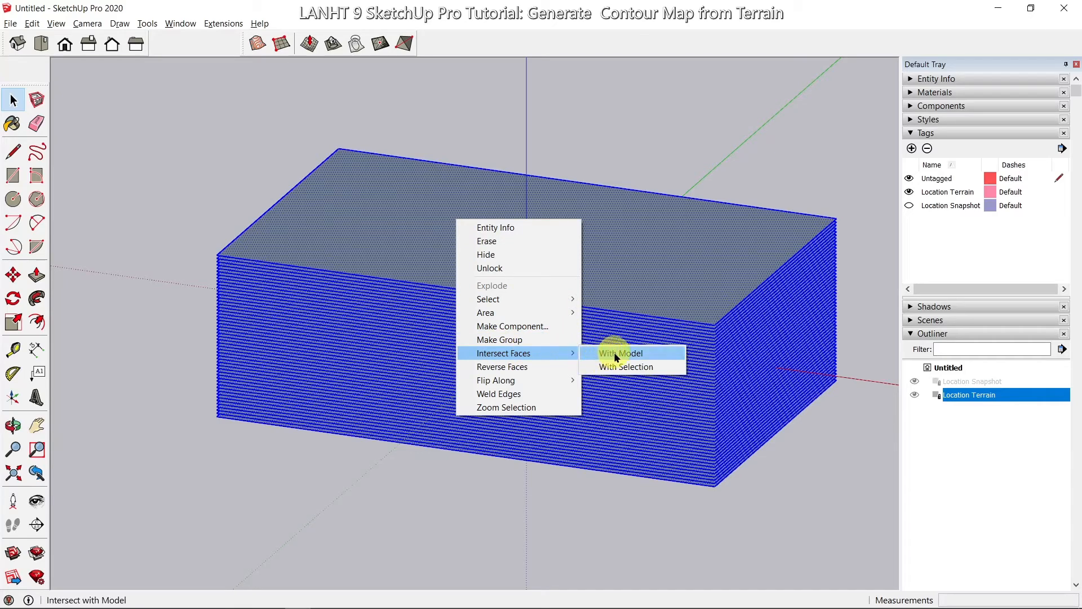
{"action": "left_click", "coordinate": [619, 356]}
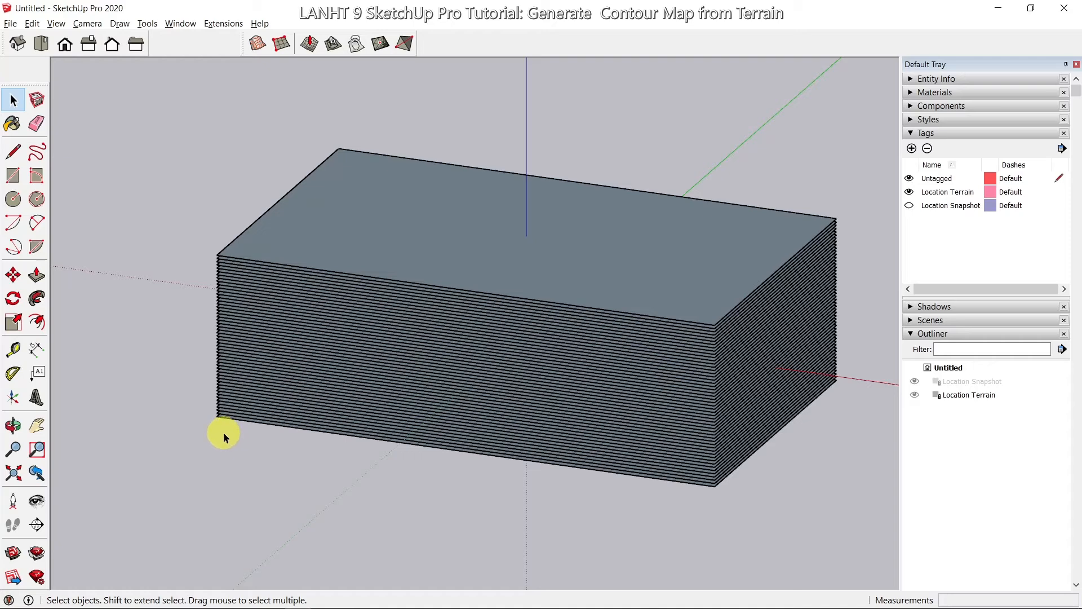
{"action": "left_click_drag", "start_coordinate": [223, 432], "coordinate": [167, 334]}
{"action": "left_click_drag", "start_coordinate": [128, 248], "coordinate": [156, 236]}
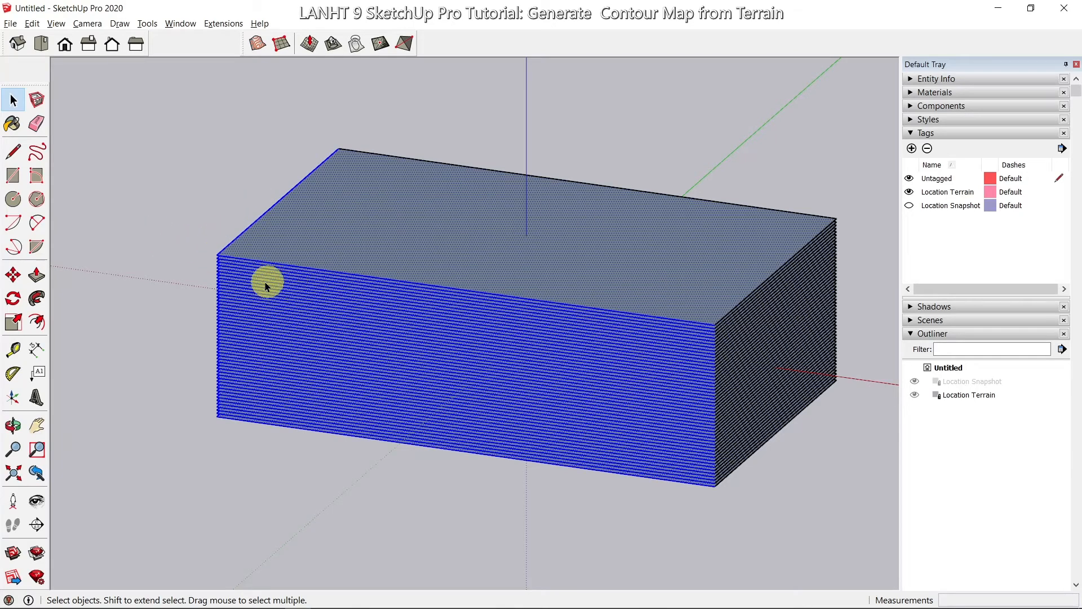
Step: Delete all the slicing planes and hide the Location Terrain tag to reveal the contours
{"action": "left_click", "coordinate": [137, 243]}
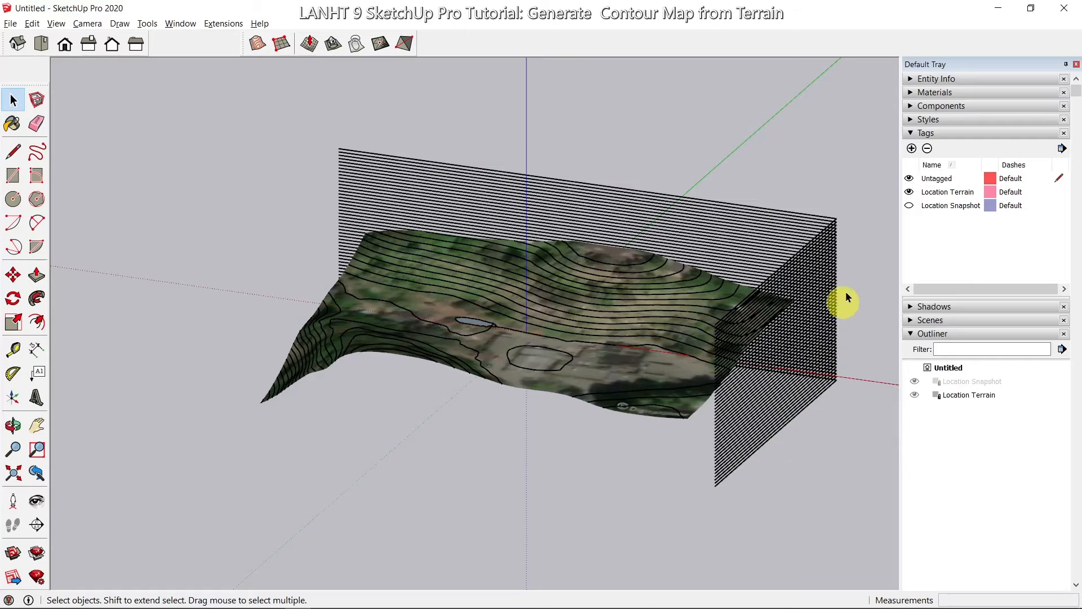
{"action": "left_click_drag", "start_coordinate": [872, 189], "coordinate": [847, 330]}
{"action": "left_click_drag", "start_coordinate": [848, 406], "coordinate": [831, 412]}
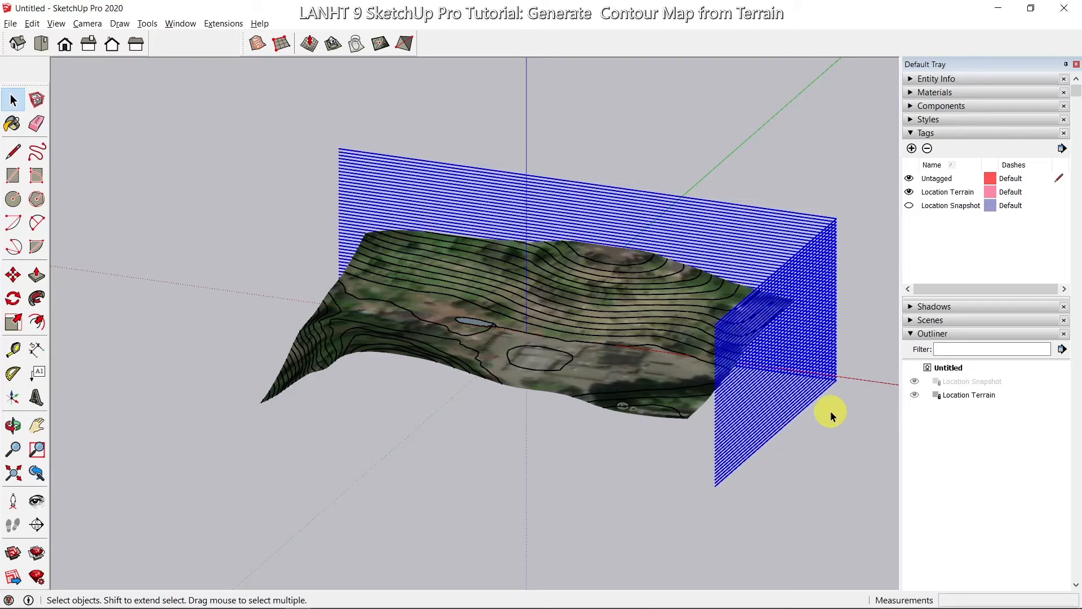
{"action": "key", "text": "Delete"}
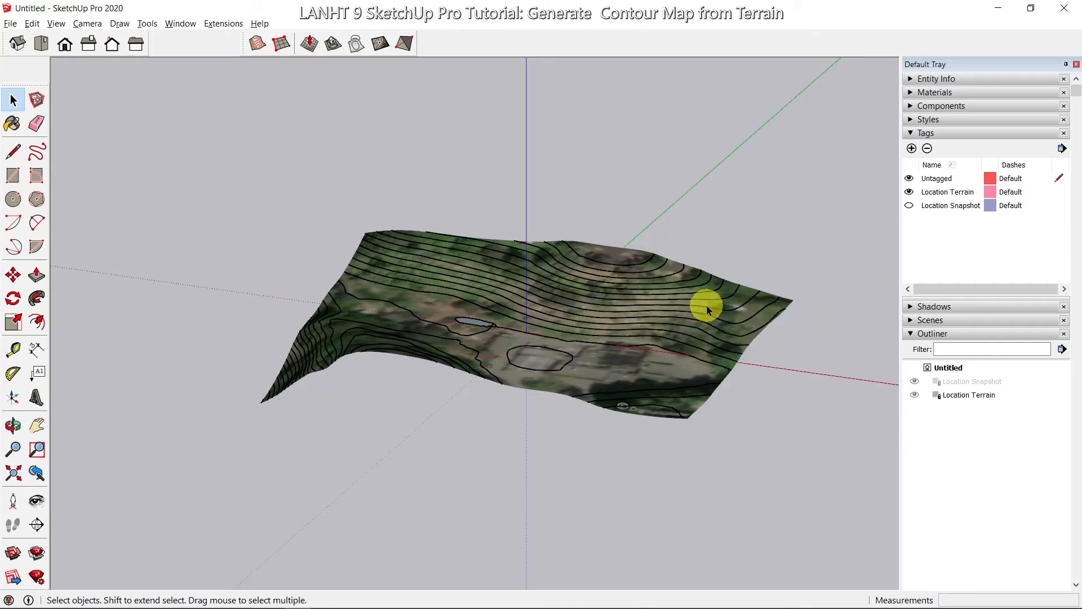
{"action": "scroll", "coordinate": [705, 307], "scroll_direction": "up", "scroll_amount": 3}
{"action": "middle_click_drag", "start_coordinate": [513, 300], "coordinate": [510, 443]}
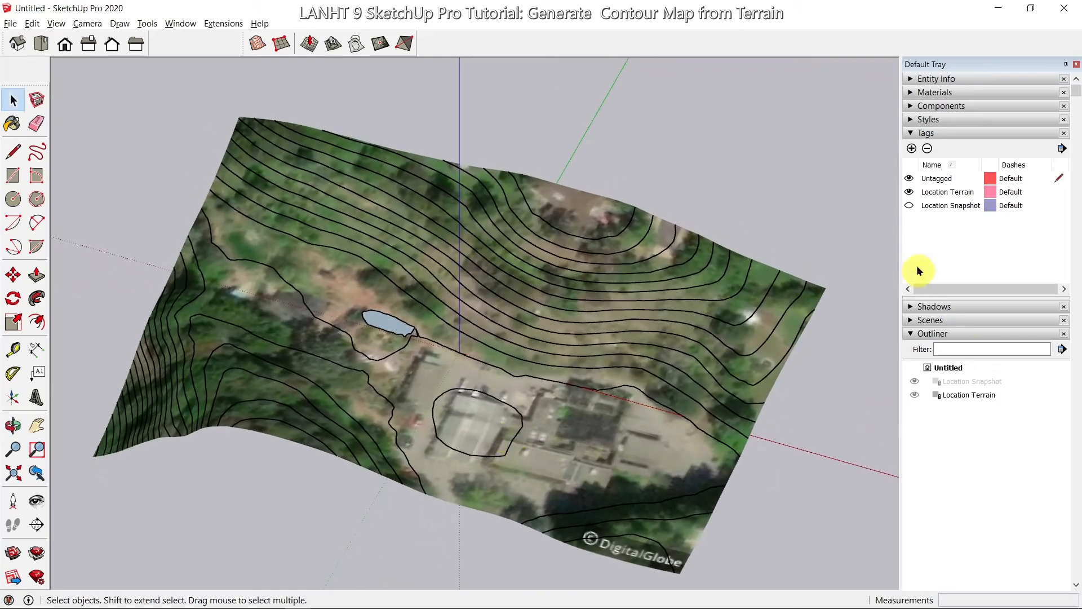
{"action": "left_click", "coordinate": [909, 192]}
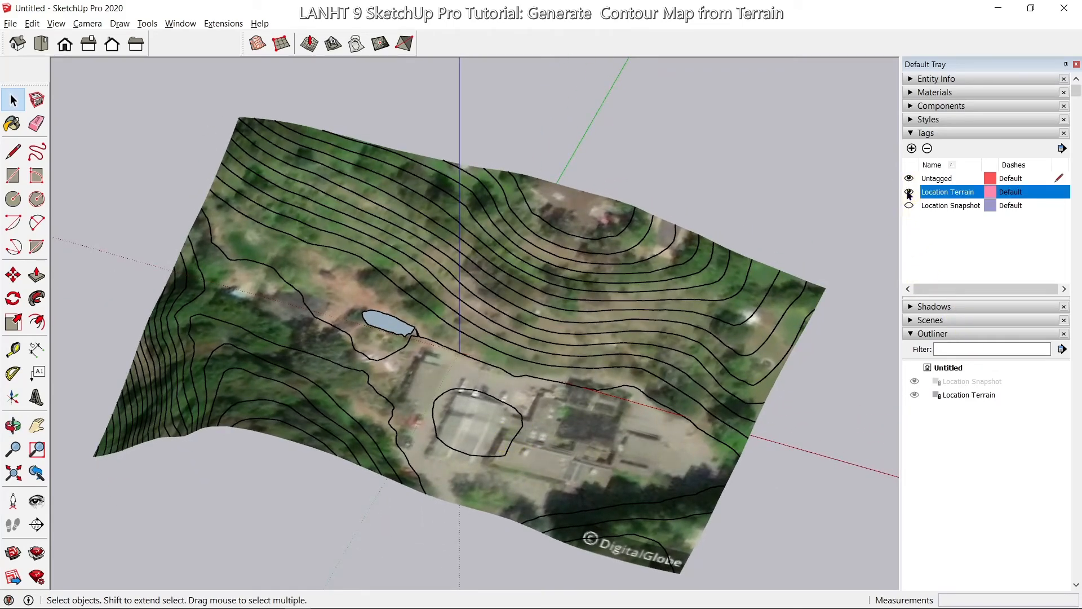
{"action": "middle_click_drag", "start_coordinate": [356, 104], "coordinate": [621, 508]}
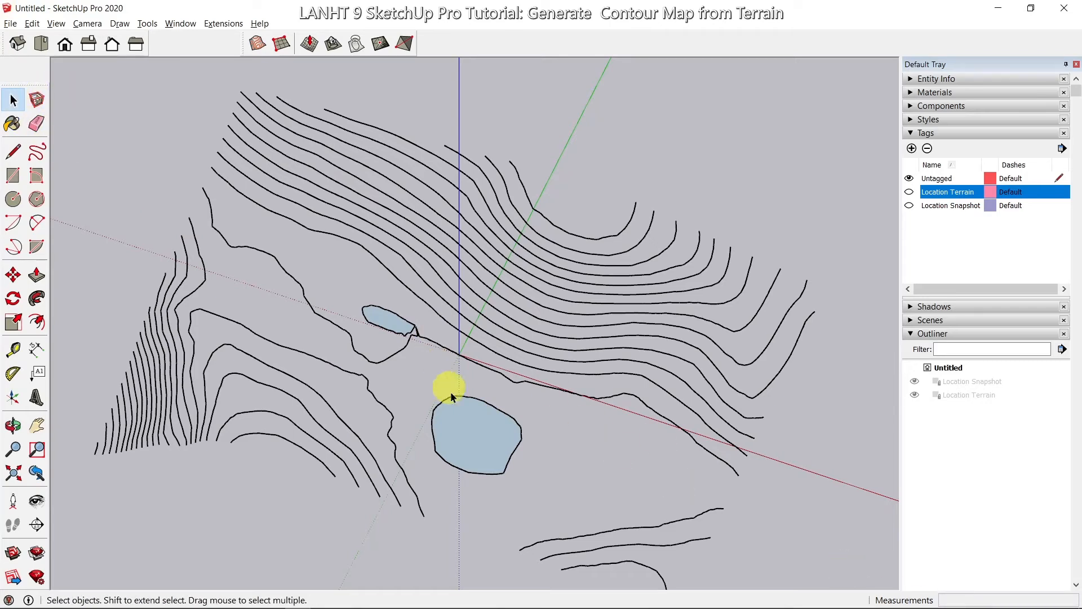
Step: Delete the pond fill faces from among the contour lines
{"action": "left_click", "coordinate": [480, 432]}
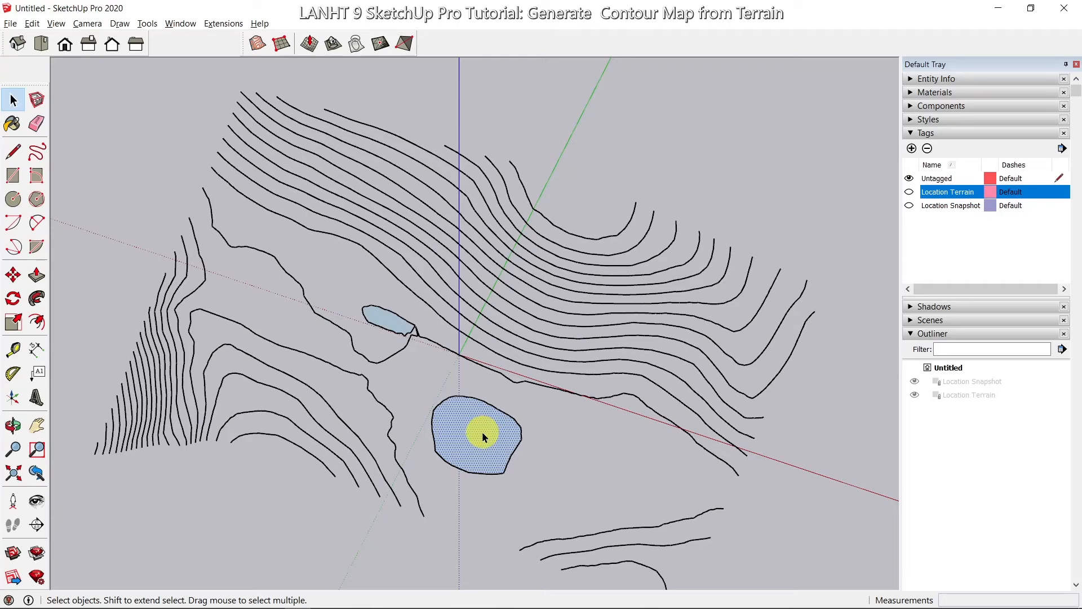
{"action": "scroll", "coordinate": [423, 358], "scroll_direction": "up", "scroll_amount": 6}
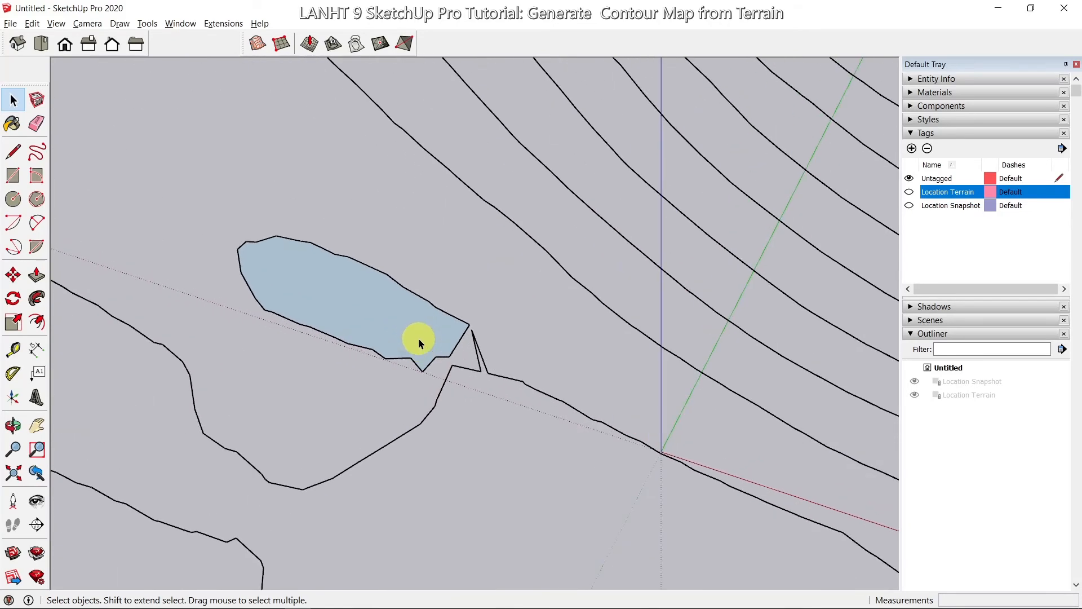
{"action": "left_click", "coordinate": [369, 314]}
{"action": "key", "text": "Delete"}
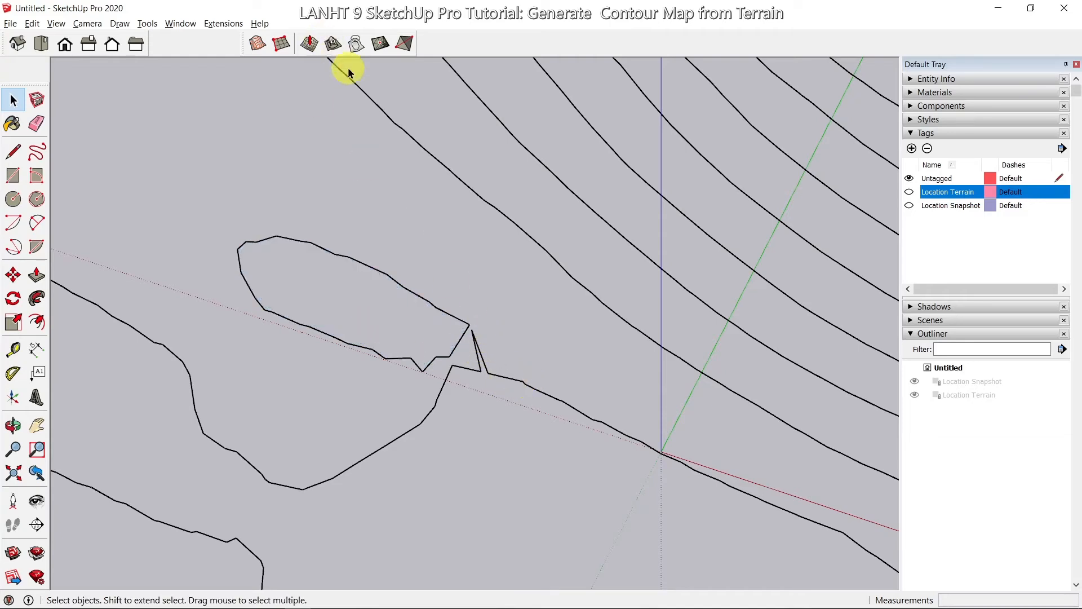
Step: Close the stray spike with a line and delete the resulting triangle
{"action": "scroll", "coordinate": [491, 381], "scroll_direction": "up", "scroll_amount": 4}
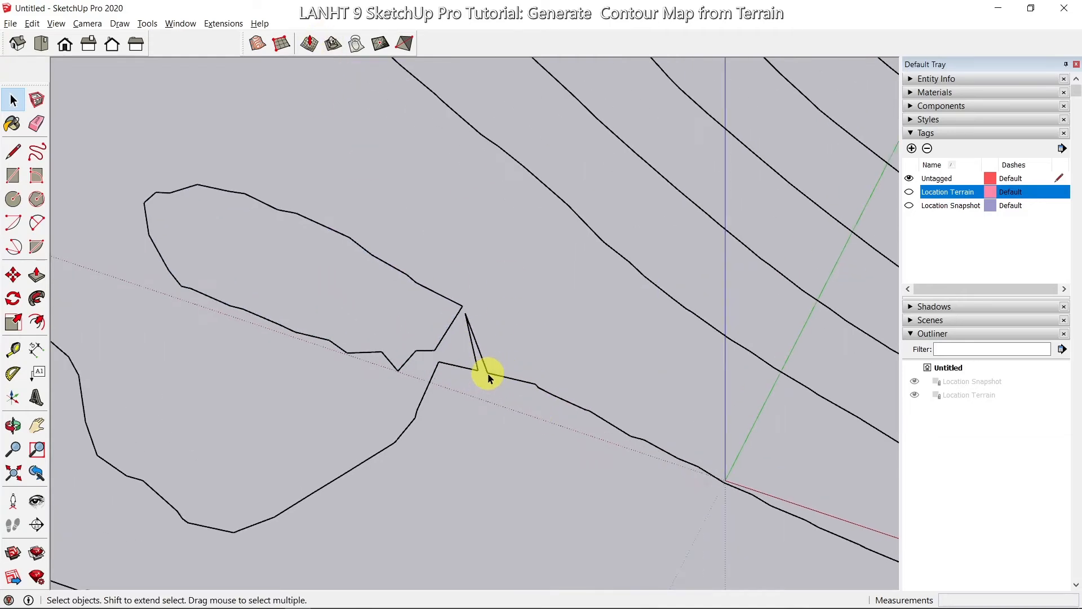
{"action": "left_click", "coordinate": [14, 151]}
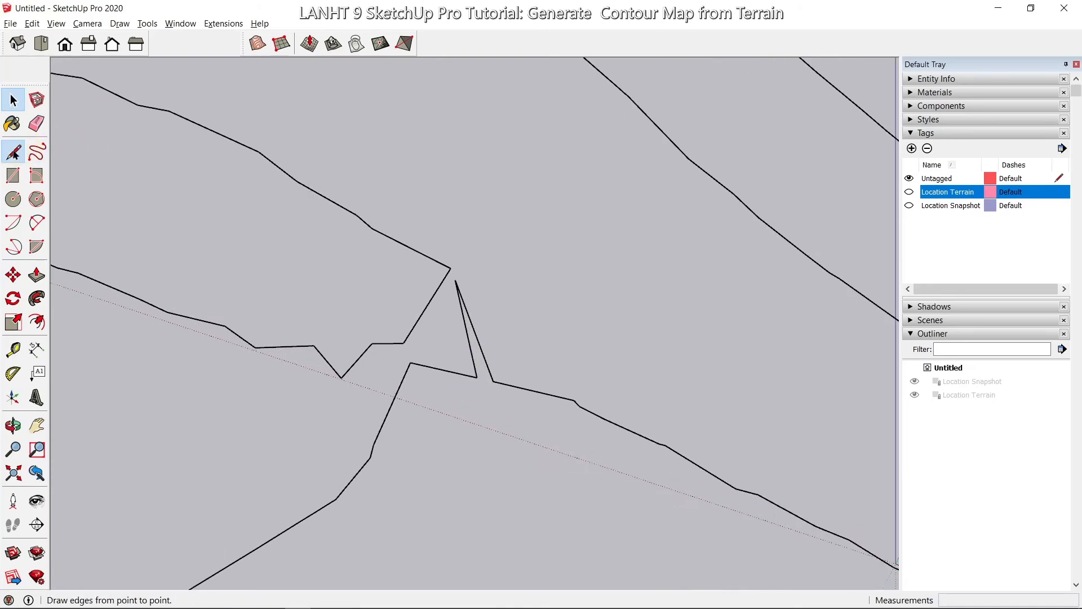
{"action": "left_click", "coordinate": [477, 377]}
{"action": "left_click", "coordinate": [493, 380]}
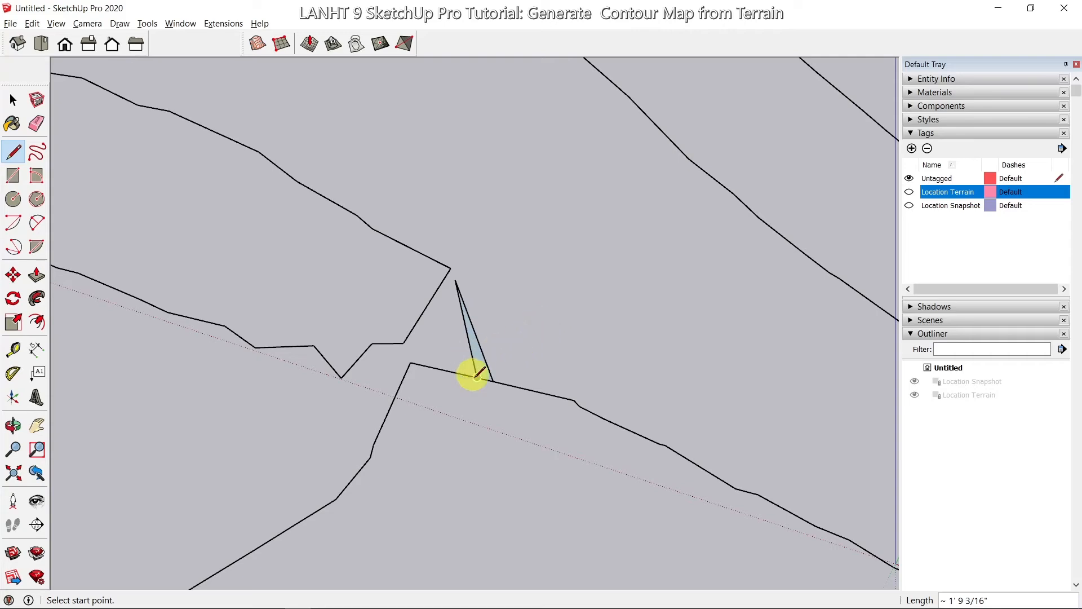
{"action": "left_click", "coordinate": [13, 99]}
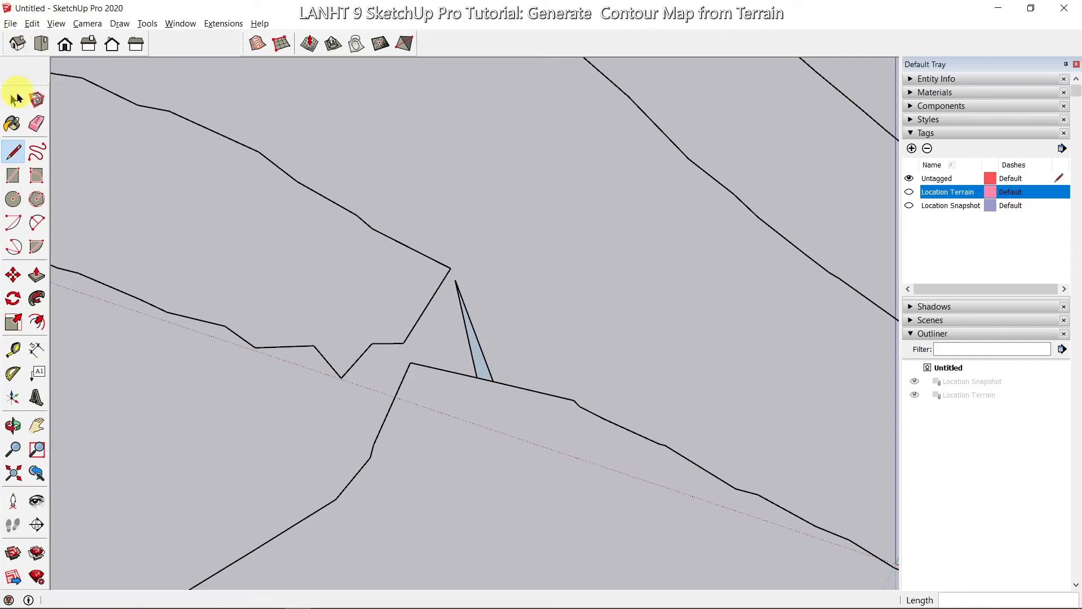
{"action": "left_click_drag", "start_coordinate": [484, 314], "coordinate": [459, 325]}
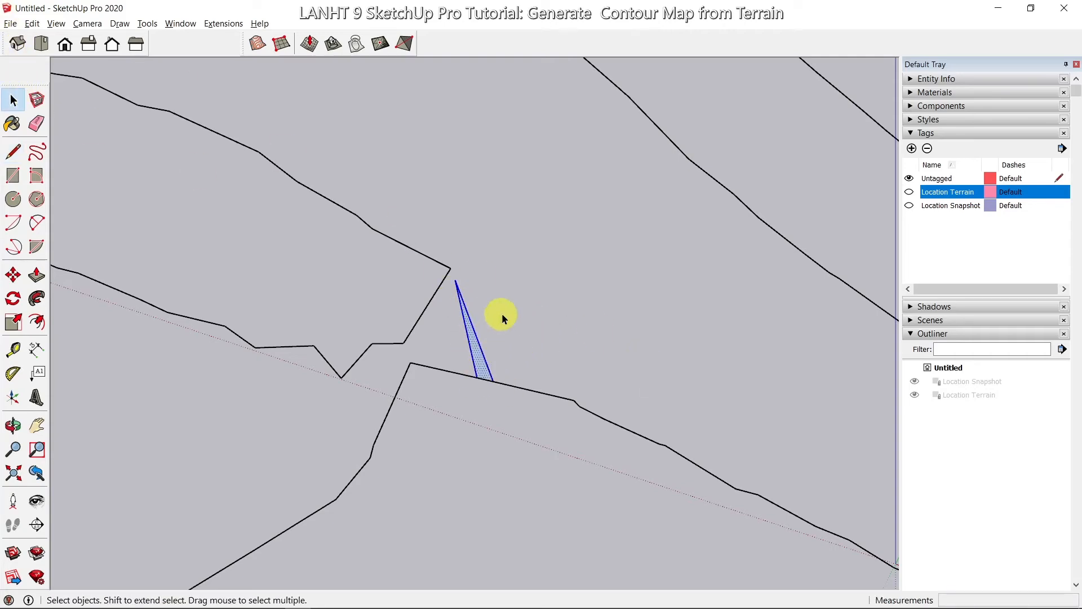
{"action": "key", "text": "Delete"}
Step: Pan and zoom to centre the cleaned-up contour lines
{"action": "scroll", "coordinate": [508, 313], "scroll_direction": "down", "scroll_amount": 6}
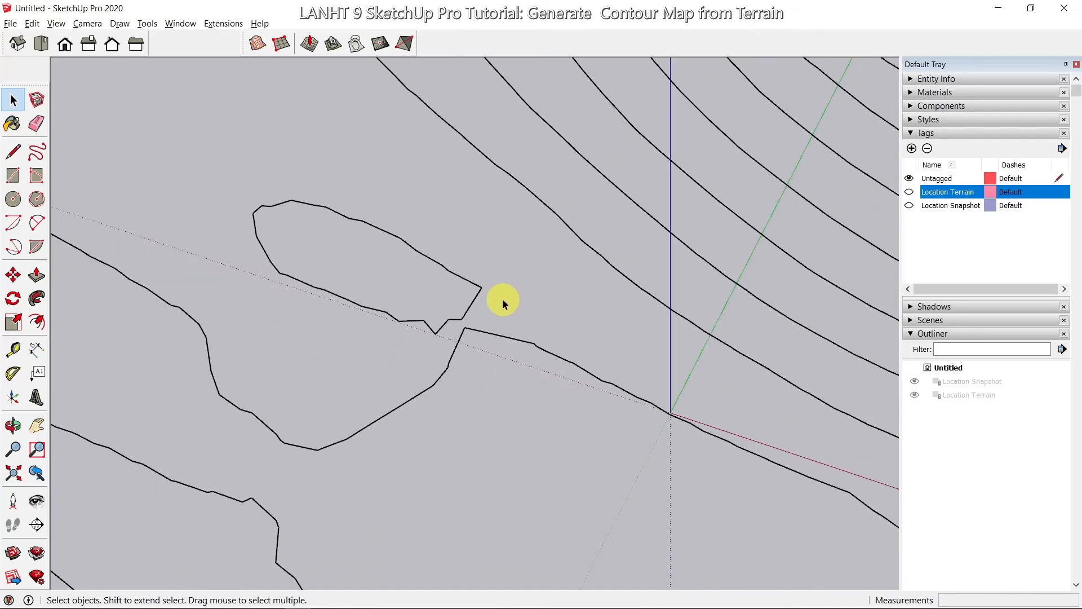
{"action": "scroll", "coordinate": [502, 303], "scroll_direction": "down", "scroll_amount": 4}
{"action": "scroll", "coordinate": [573, 274], "scroll_direction": "down", "scroll_amount": 3}
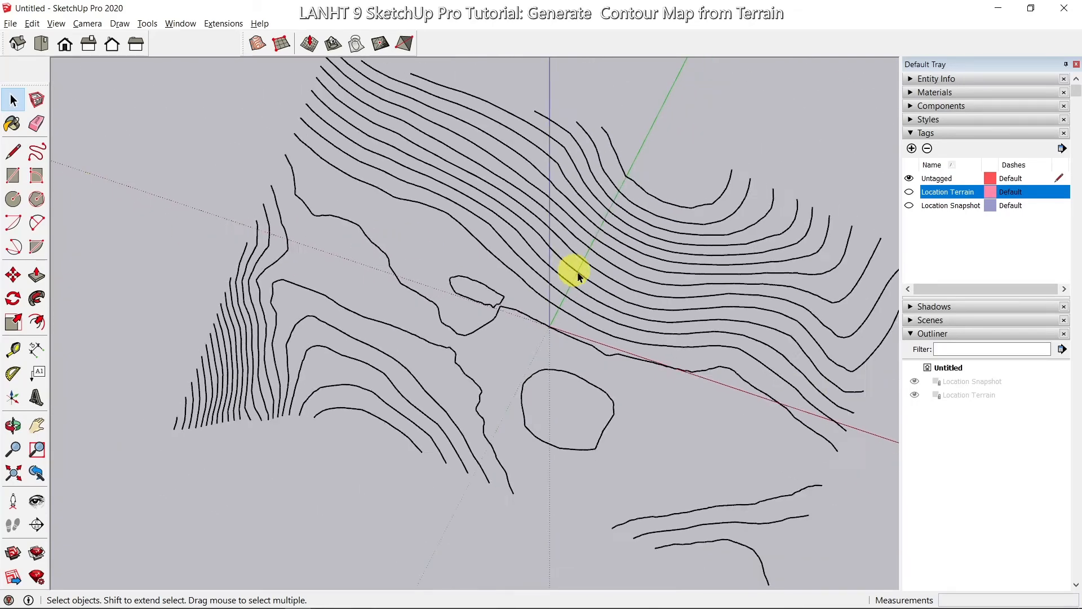
{"action": "left_click", "coordinate": [37, 426]}
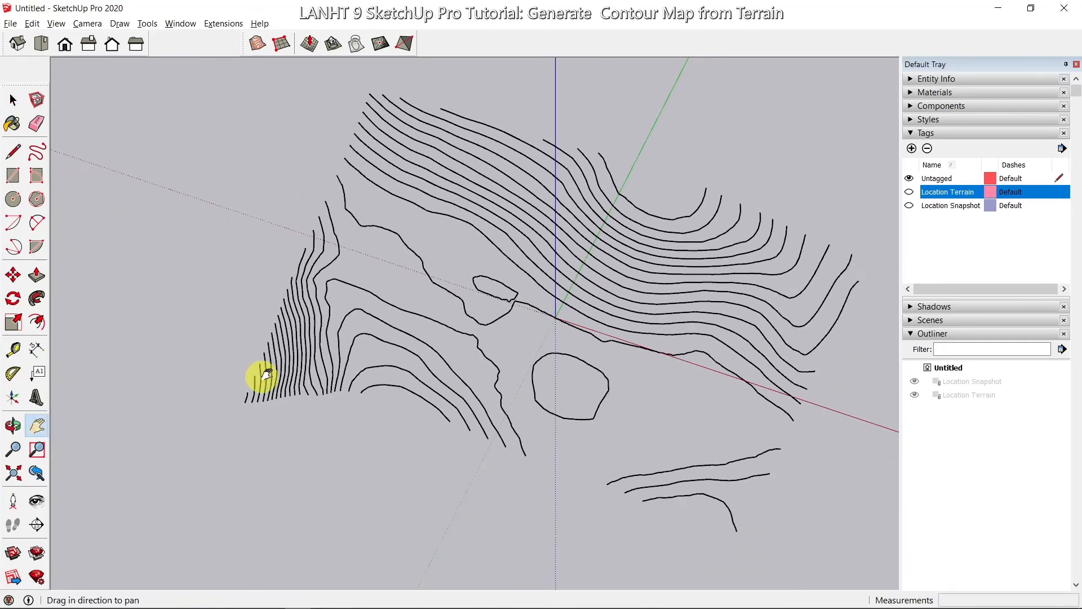
{"action": "left_click_drag", "start_coordinate": [398, 362], "coordinate": [288, 377]}
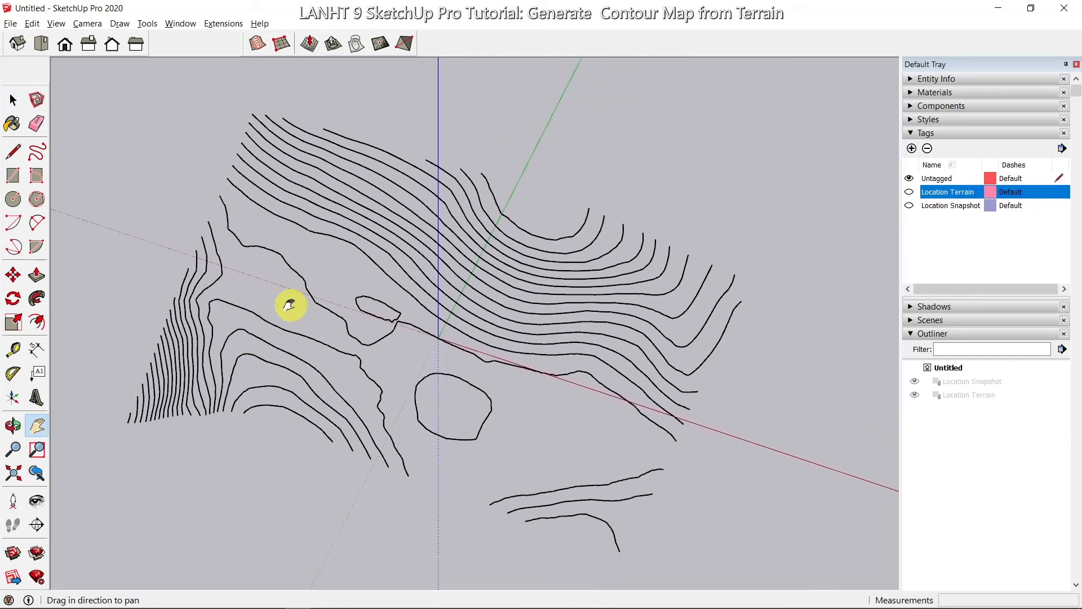
{"action": "scroll", "coordinate": [291, 305], "scroll_direction": "up", "scroll_amount": 2}
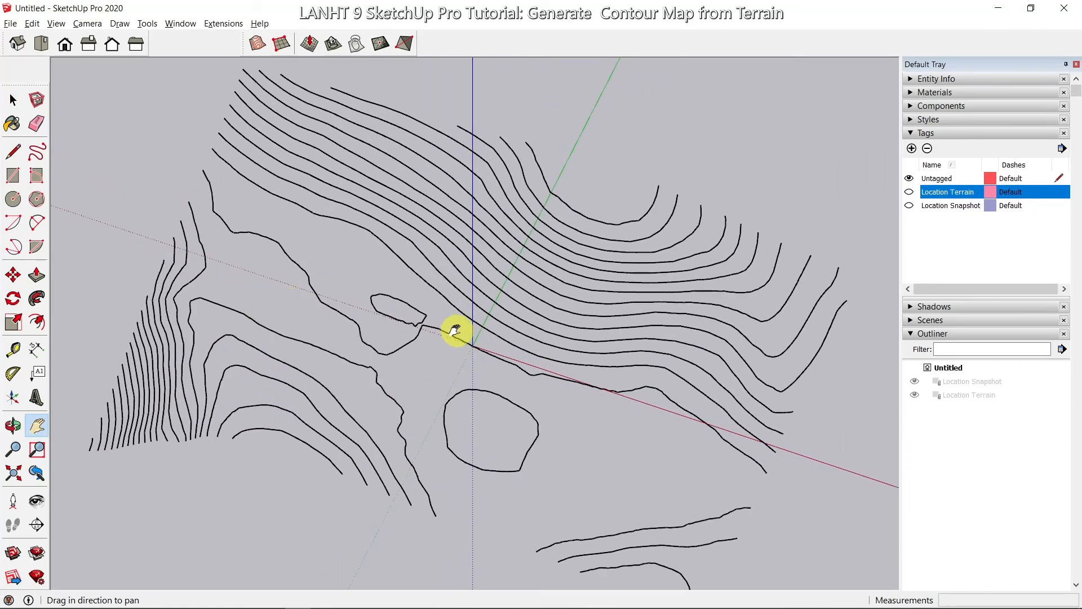
{"action": "scroll", "coordinate": [455, 330], "scroll_direction": "down", "scroll_amount": 1}
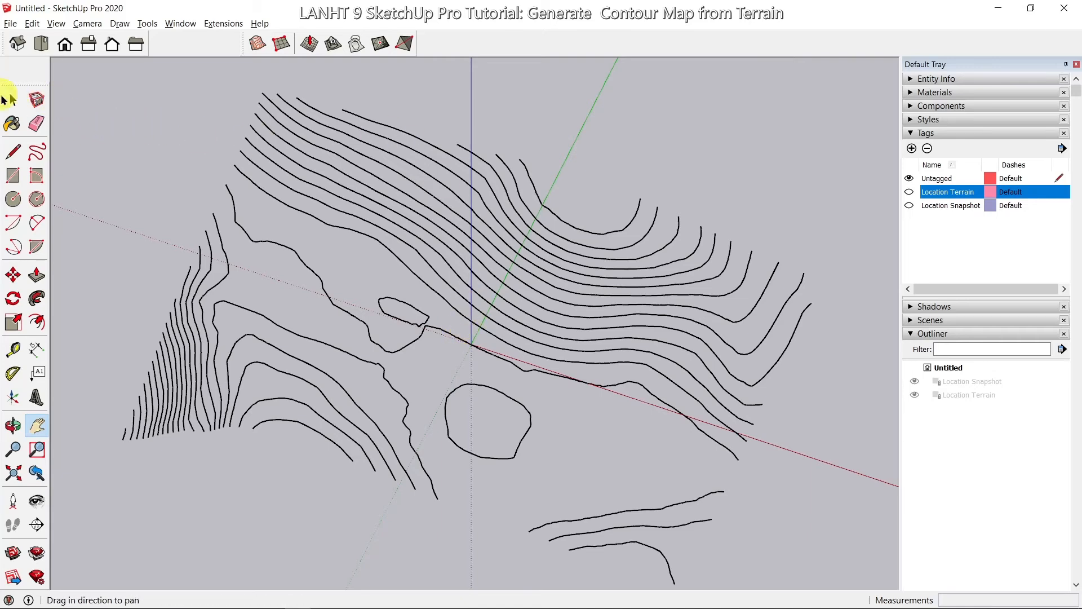
{"action": "left_click", "coordinate": [12, 100]}
Step: Select all contour lines, build a sandbox terrain From Contours, and orbit to check its relief
{"action": "left_click_drag", "start_coordinate": [80, 66], "coordinate": [847, 587]}
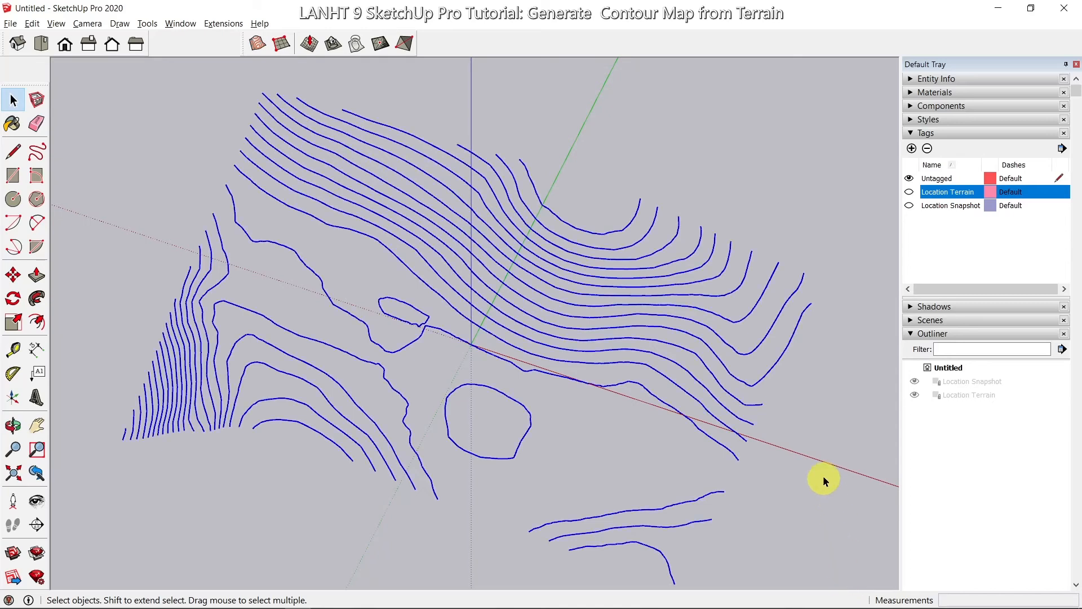
{"action": "left_click", "coordinate": [255, 44]}
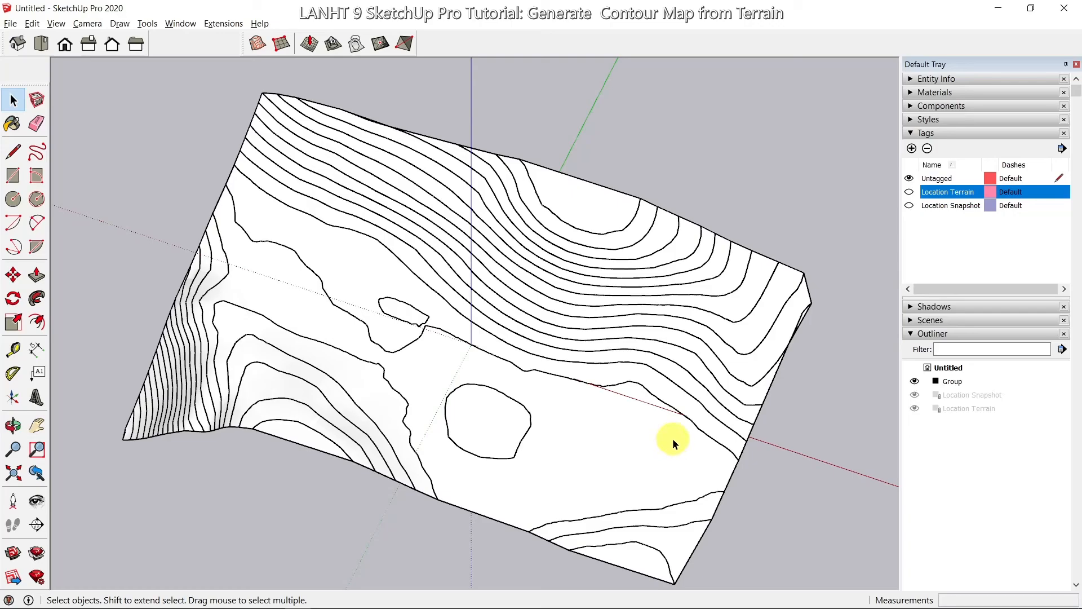
{"action": "key", "text": "o"}
{"action": "left_click_drag", "start_coordinate": [672, 450], "coordinate": [648, 454]}
{"action": "key", "text": "space"}
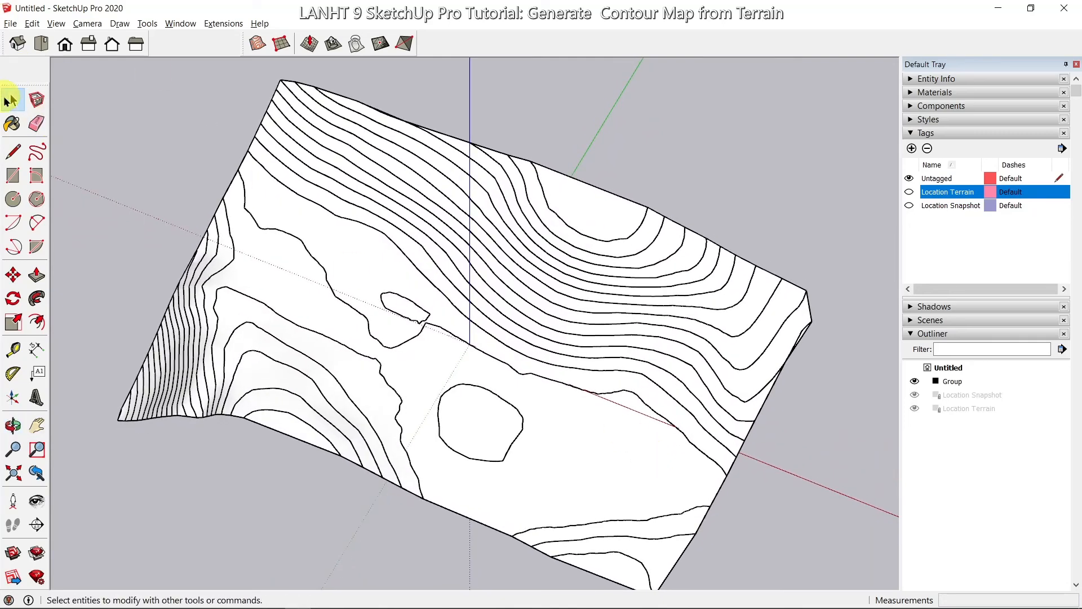
Step: Rename the new terrain group to 'Terrain from Contours' in the Outliner
{"action": "left_click", "coordinate": [593, 468]}
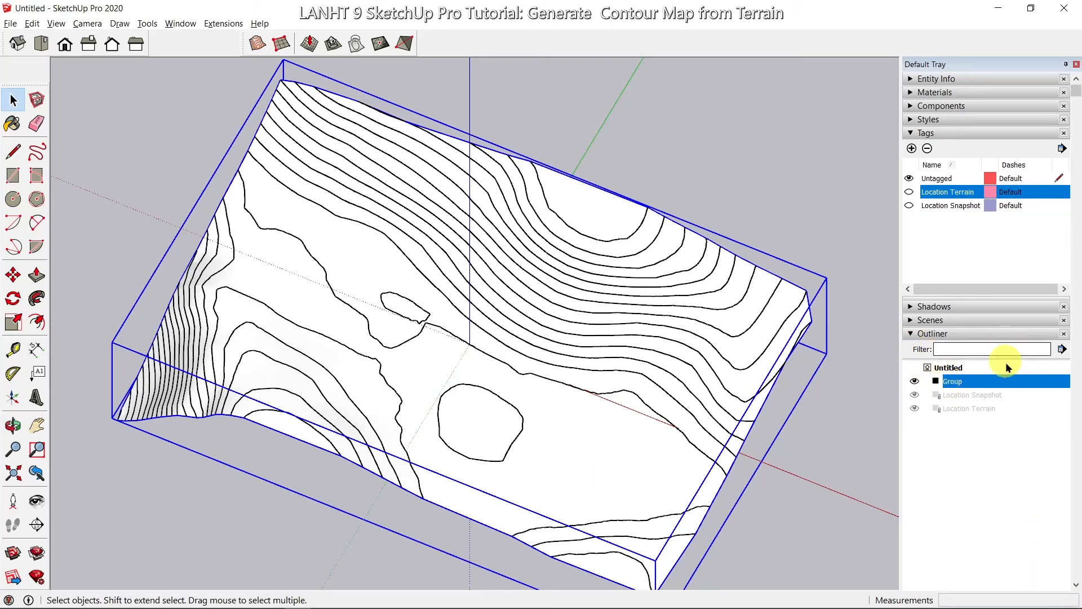
{"action": "double_click", "coordinate": [957, 381]}
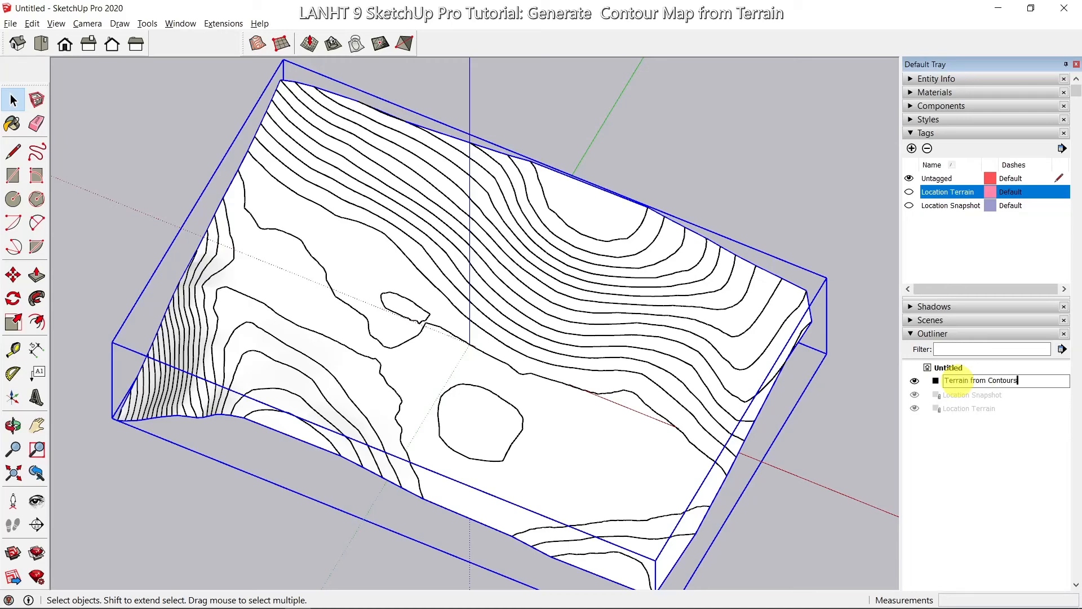
{"action": "left_click", "coordinate": [994, 501]}
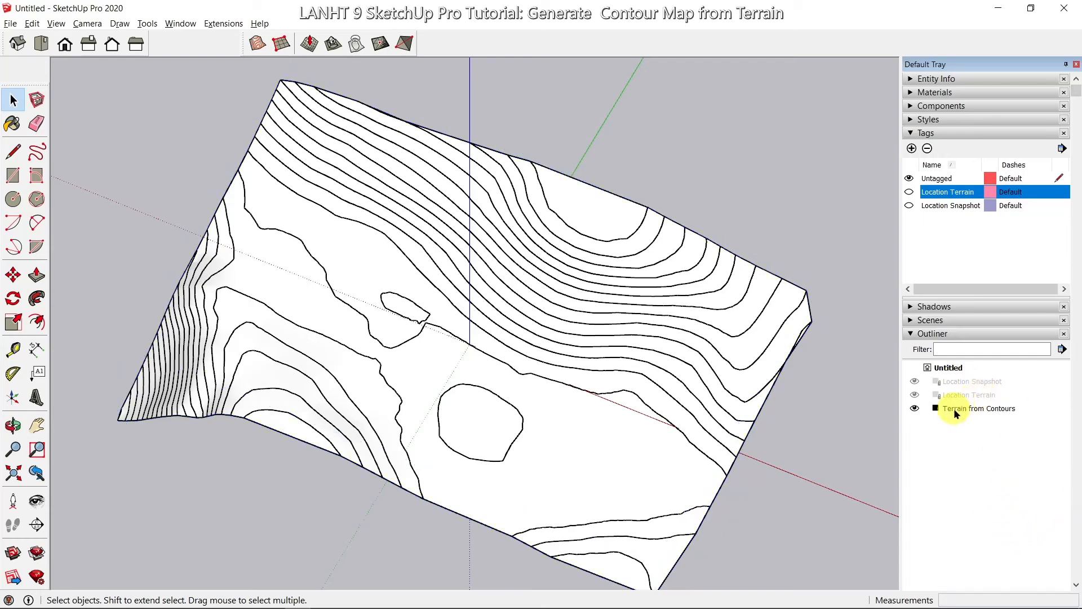
Step: Hide the Terrain from Contours group so only the contour lines remain visible
{"action": "left_click", "coordinate": [915, 408]}
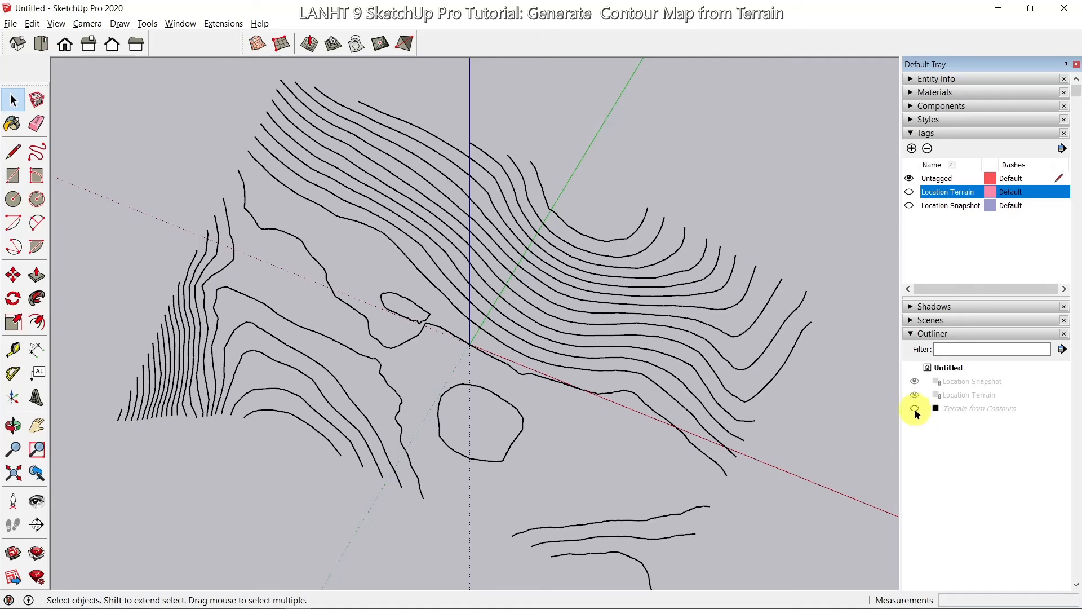
{"action": "left_click", "coordinate": [915, 410]}
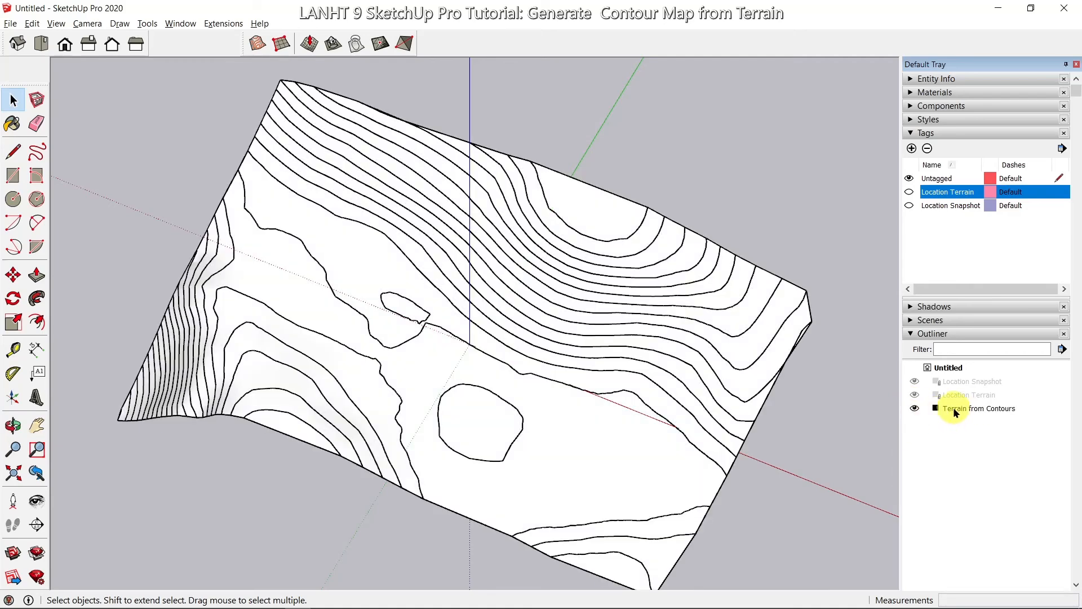
{"action": "left_click", "coordinate": [915, 408]}
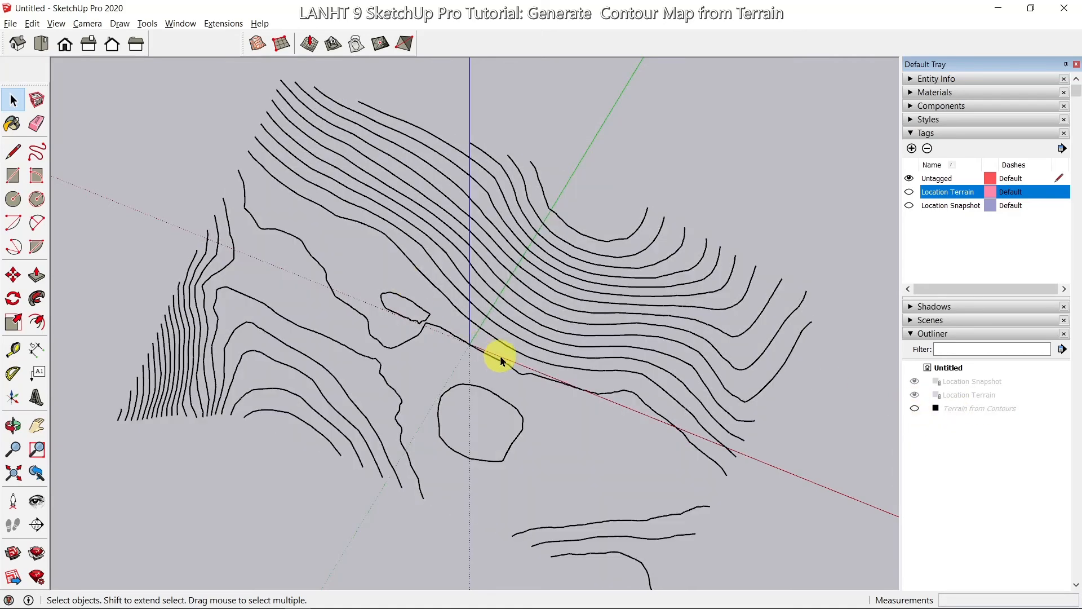
Step: Window-select all the contour lines and make them into one group
{"action": "scroll", "coordinate": [499, 352], "scroll_direction": "down", "scroll_amount": 2}
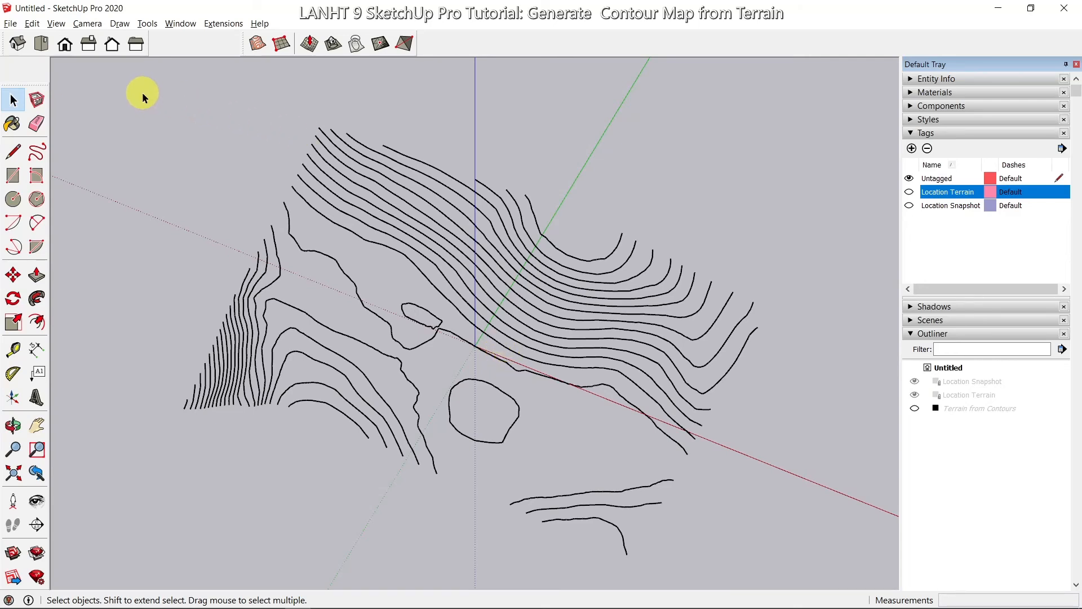
{"action": "left_click_drag", "start_coordinate": [142, 93], "coordinate": [773, 529]}
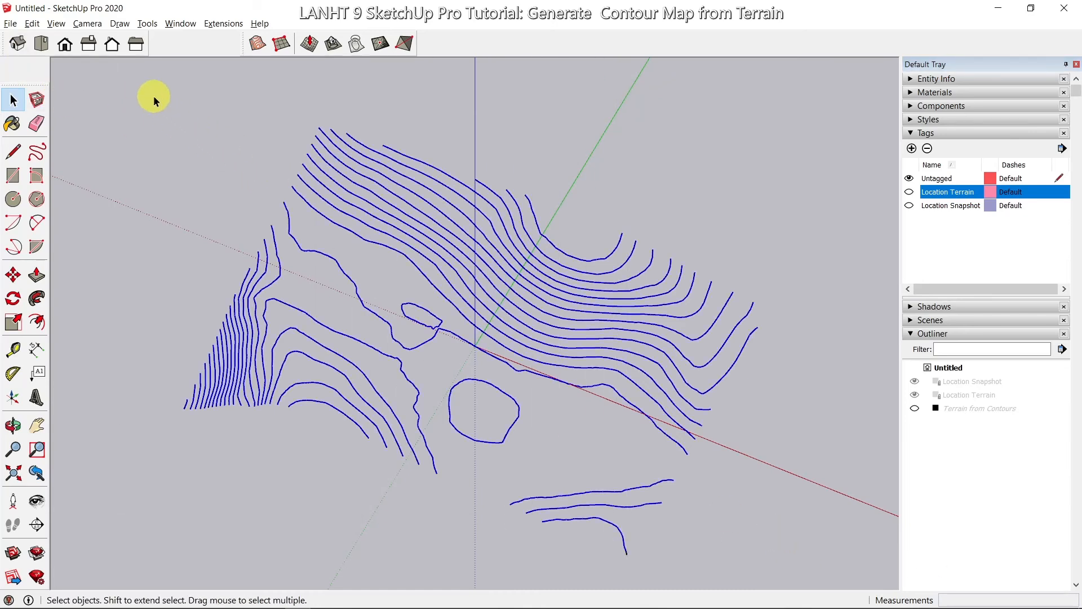
{"action": "left_click_drag", "start_coordinate": [153, 96], "coordinate": [792, 584]}
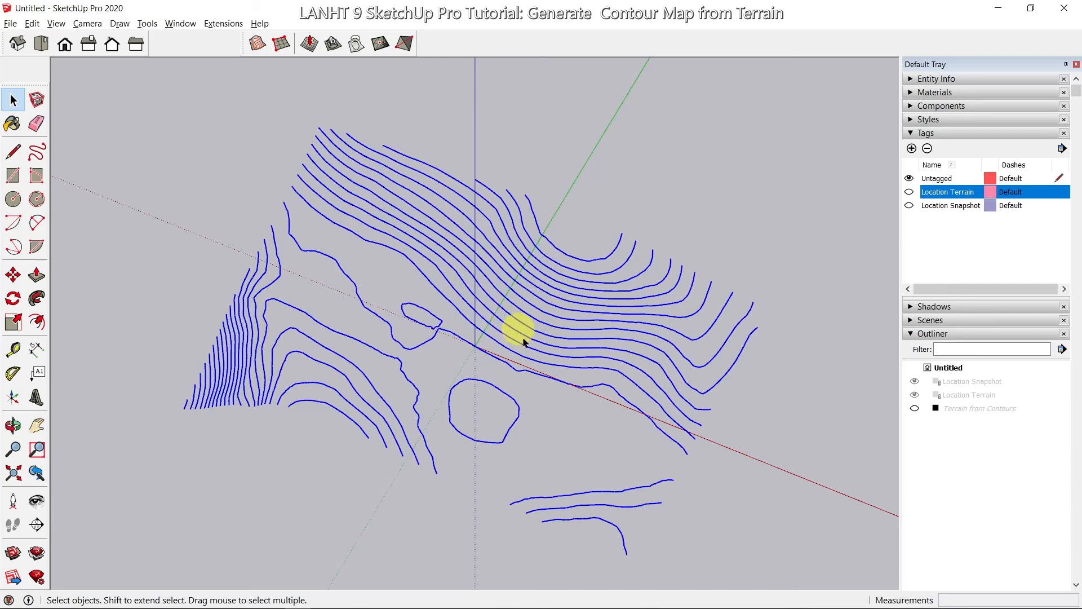
{"action": "right_click", "coordinate": [532, 348]}
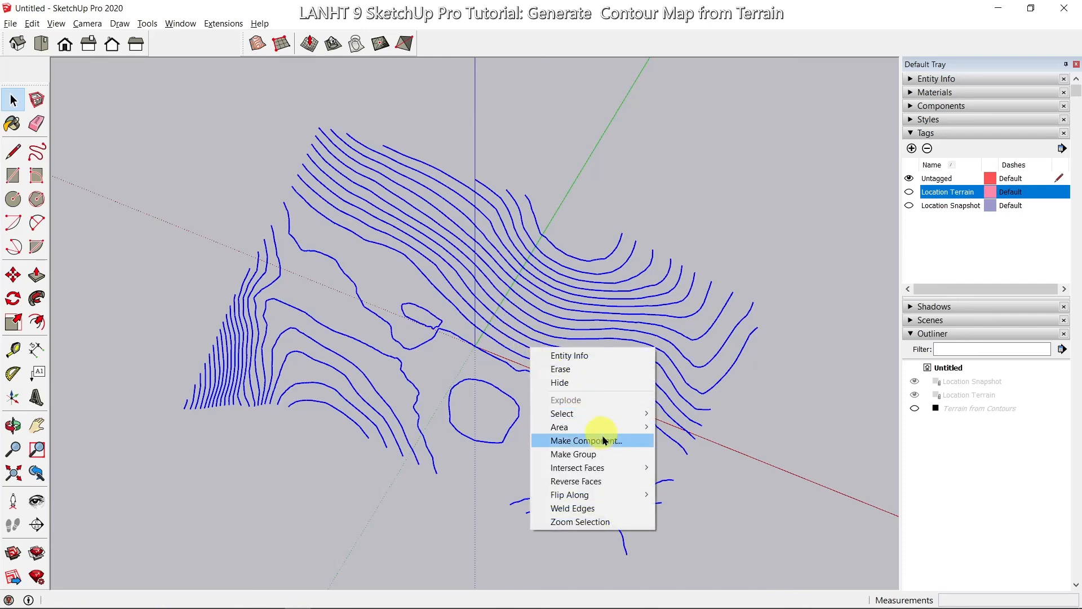
{"action": "left_click", "coordinate": [609, 455]}
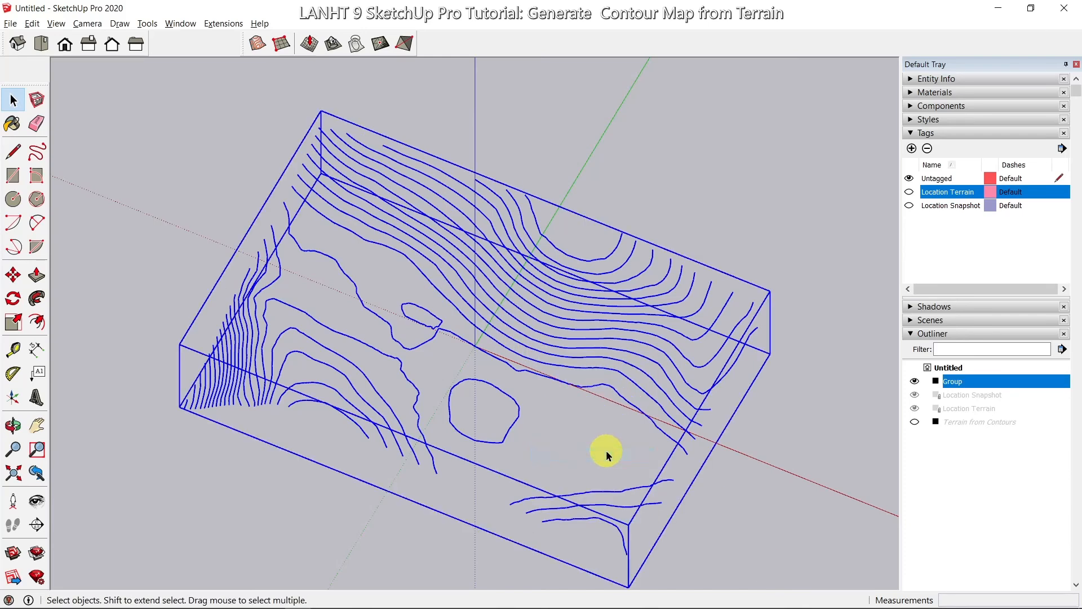
Step: Name the new group 'Contour Lines' in the Outliner and hide it
{"action": "left_click", "coordinate": [962, 381]}
{"action": "left_click", "coordinate": [957, 381]}
{"action": "type", "text": "Contour Lines"}
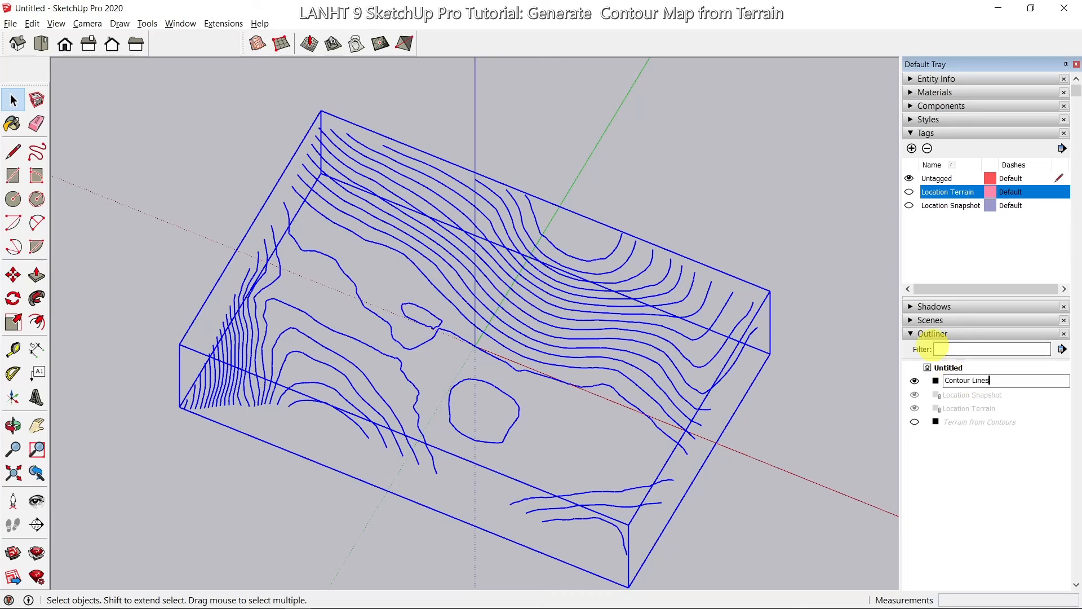
{"action": "left_click", "coordinate": [990, 451]}
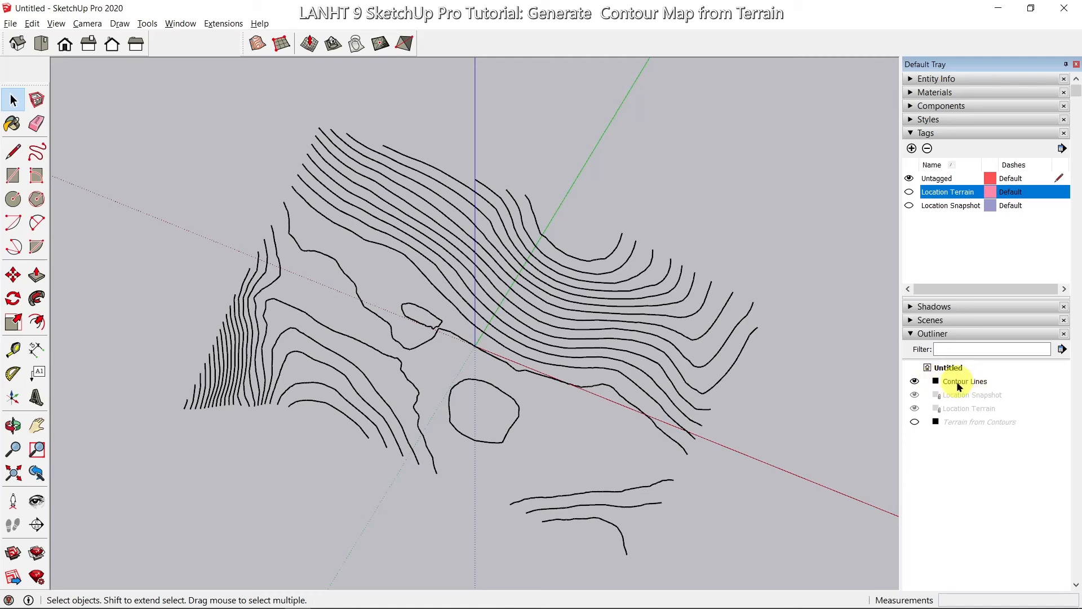
{"action": "left_click", "coordinate": [916, 383]}
Step: Show the Terrain from Contours surface again and orbit to view its shape
{"action": "left_click", "coordinate": [915, 423]}
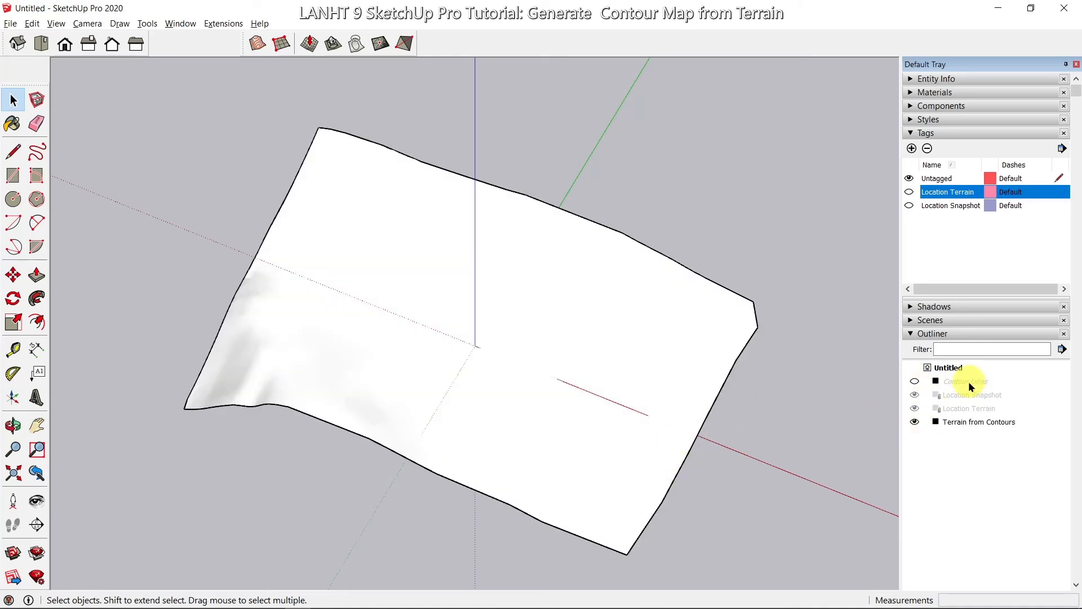
{"action": "middle_click_drag", "start_coordinate": [733, 431], "coordinate": [729, 344]}
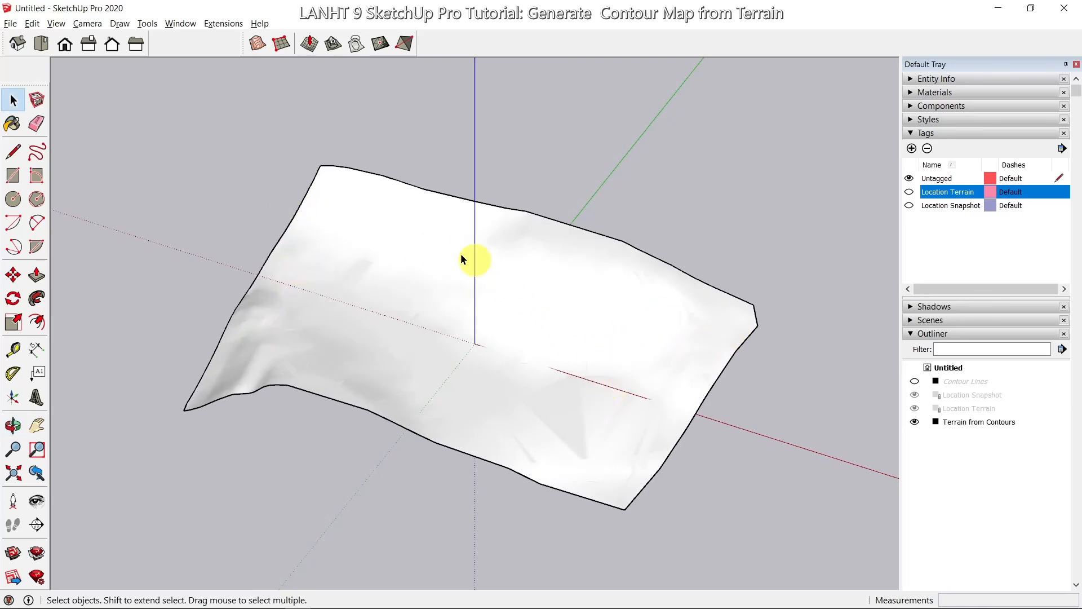
{"action": "scroll", "coordinate": [450, 251], "scroll_direction": "up", "scroll_amount": 2}
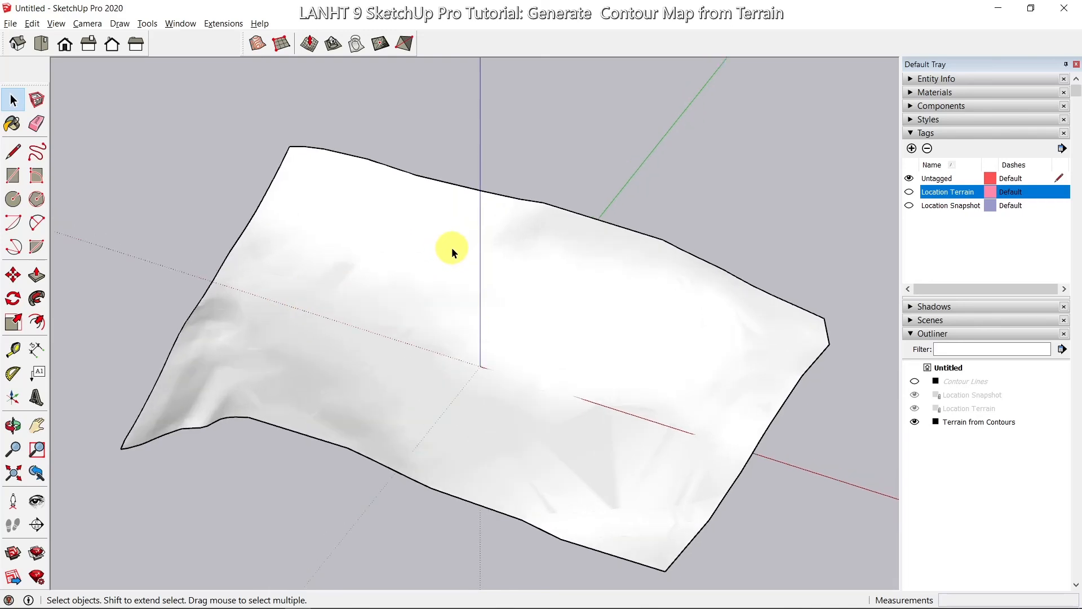
Step: Paint the terrain with Grass Dark Green from the Landscaping, Fencing and Vegetation materials
{"action": "left_click", "coordinate": [909, 93]}
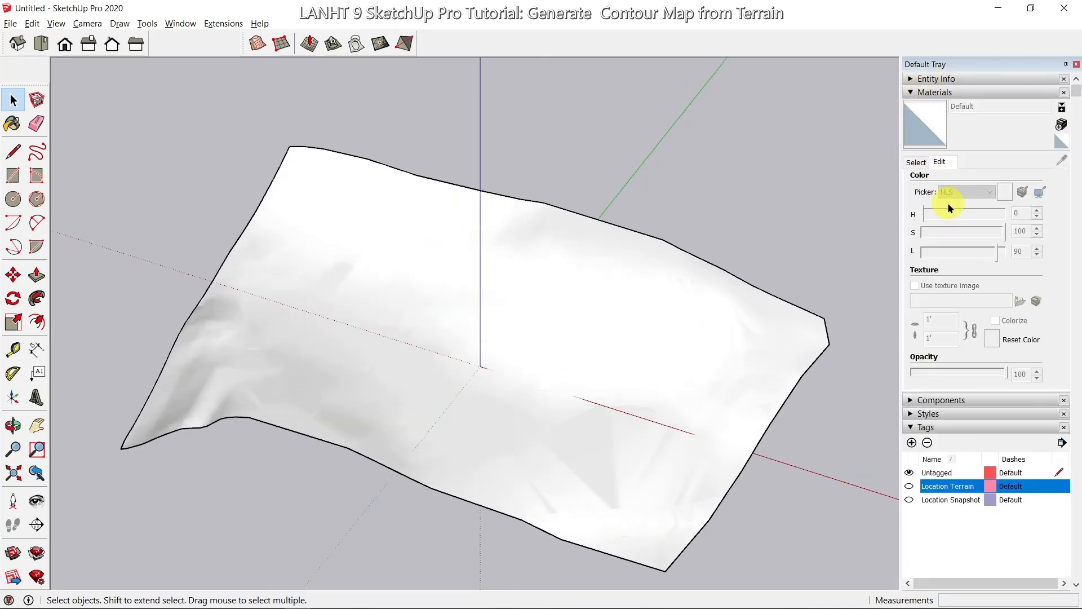
{"action": "left_click", "coordinate": [914, 163]}
{"action": "left_click", "coordinate": [1033, 182]}
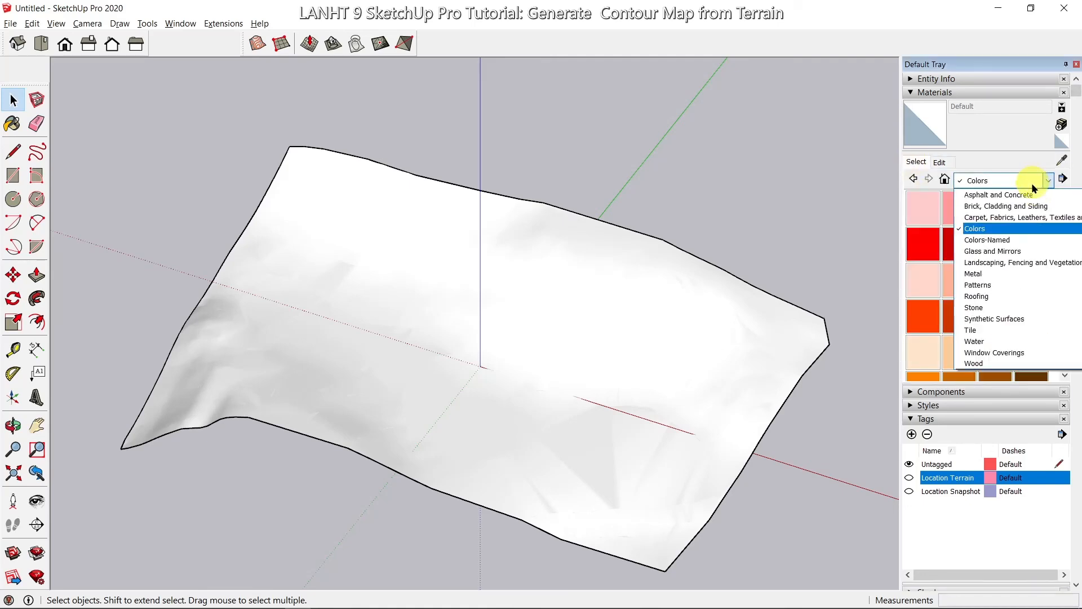
{"action": "left_click", "coordinate": [1020, 262]}
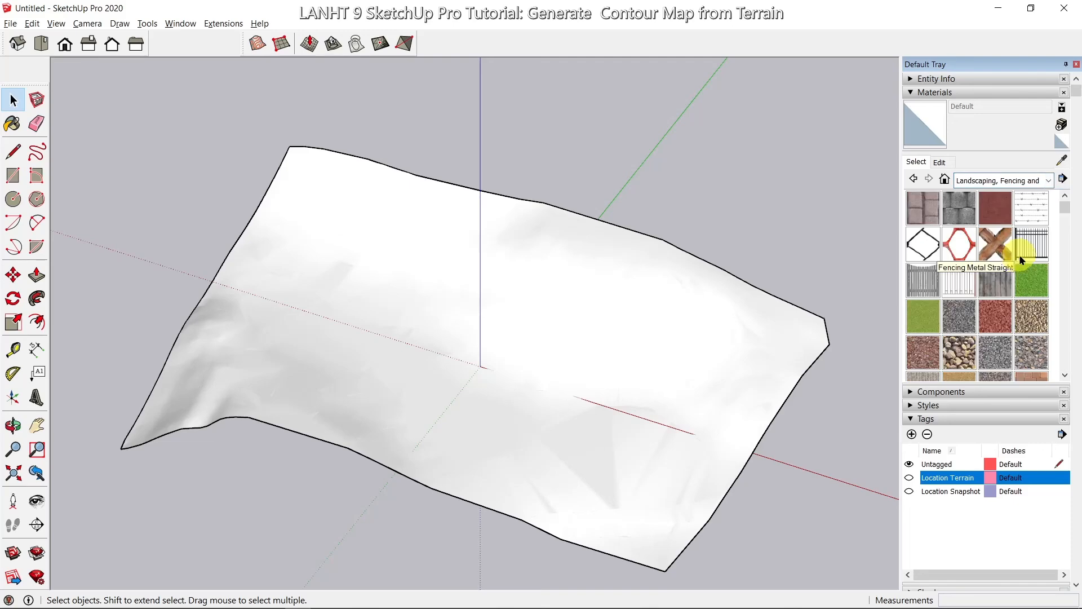
{"action": "left_click", "coordinate": [1031, 281]}
{"action": "left_click", "coordinate": [700, 289]}
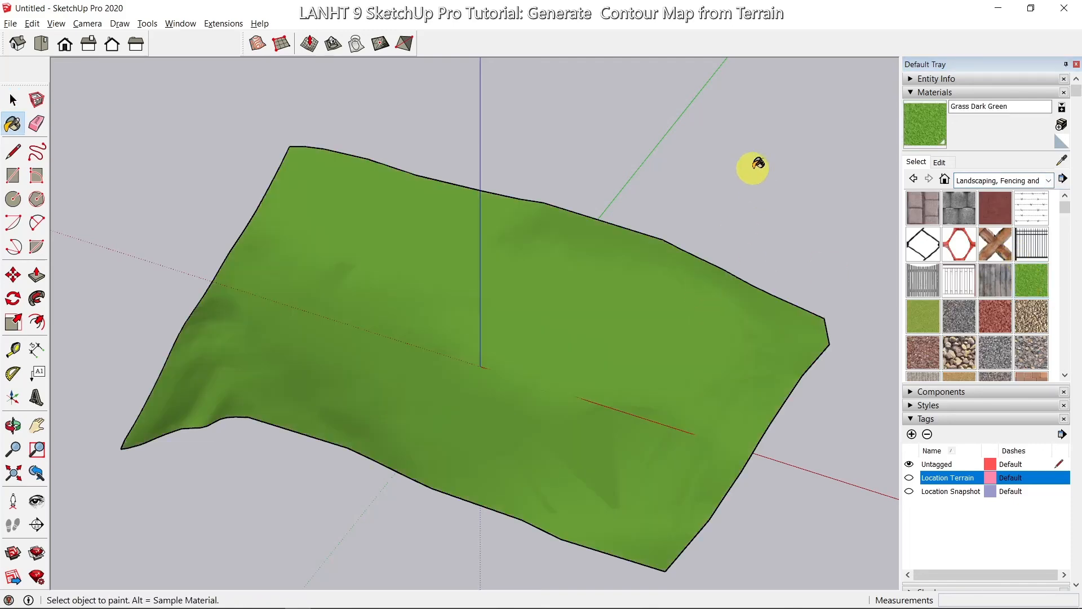
{"action": "key", "text": "o"}
{"action": "mouse_move", "coordinate": [690, 229]}
{"action": "left_mouse_down"}
{"action": "mouse_move", "coordinate": [684, 108]}
{"action": "mouse_move", "coordinate": [413, 144]}
{"action": "mouse_move", "coordinate": [716, 247]}
{"action": "mouse_move", "coordinate": [708, 229]}
{"action": "mouse_move", "coordinate": [652, 218]}
{"action": "left_mouse_up"}
{"action": "key", "text": "b"}
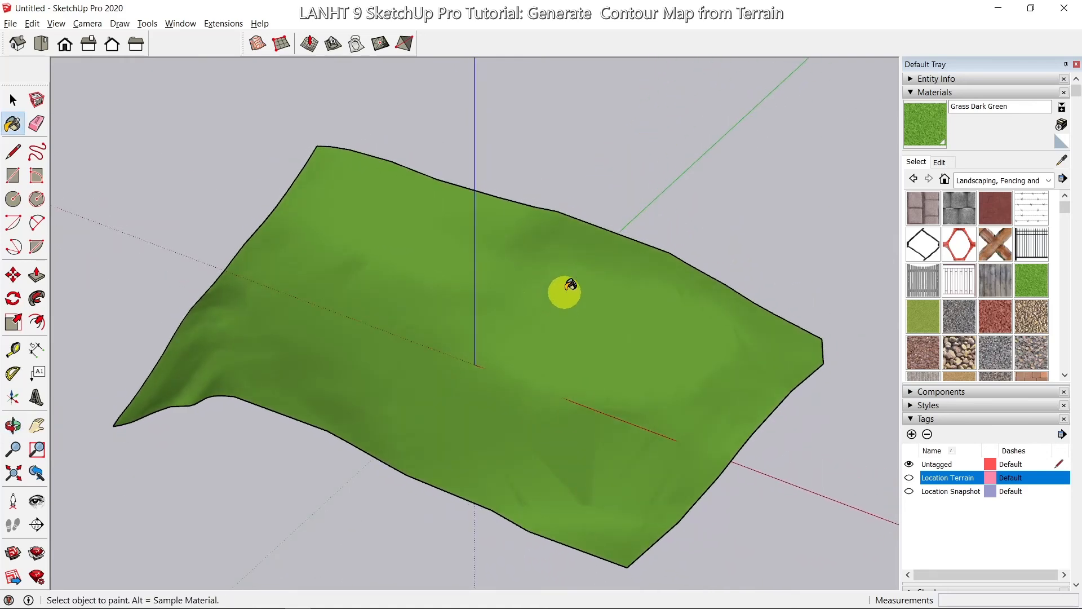